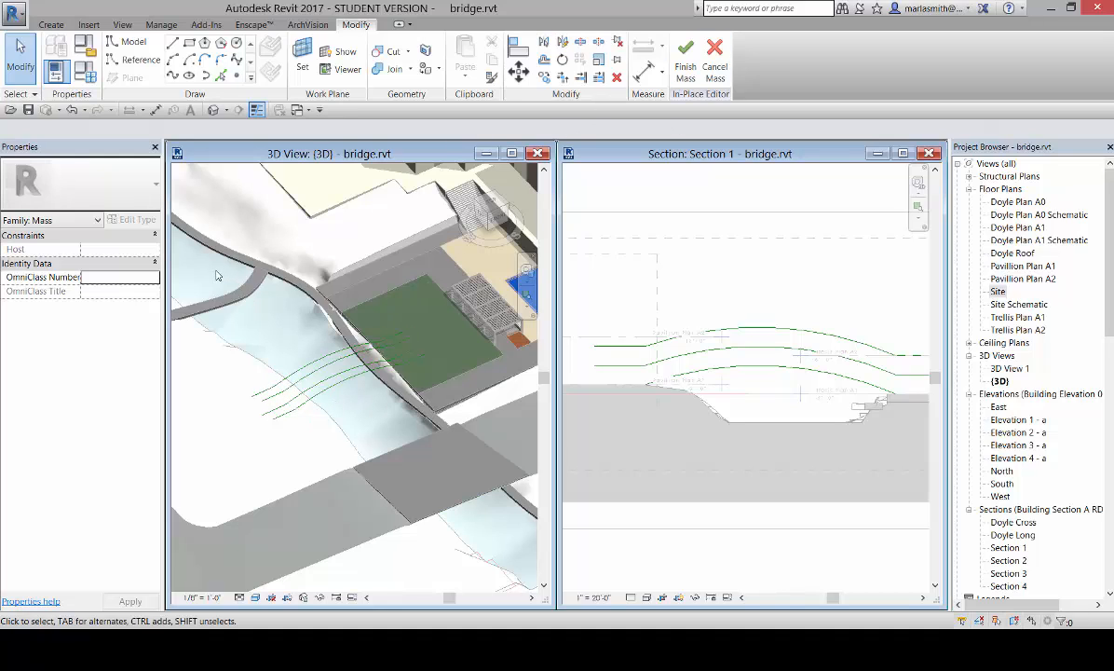
# Divide the bridge's reference line chains with Divide Path and associate their node Number with a new instance parameter named division.
pyautogui.moveTo(216, 273)
pyautogui.mouseDown()
pyautogui.moveTo(325, 362)
pyautogui.moveTo(464, 448)
pyautogui.mouseUp()
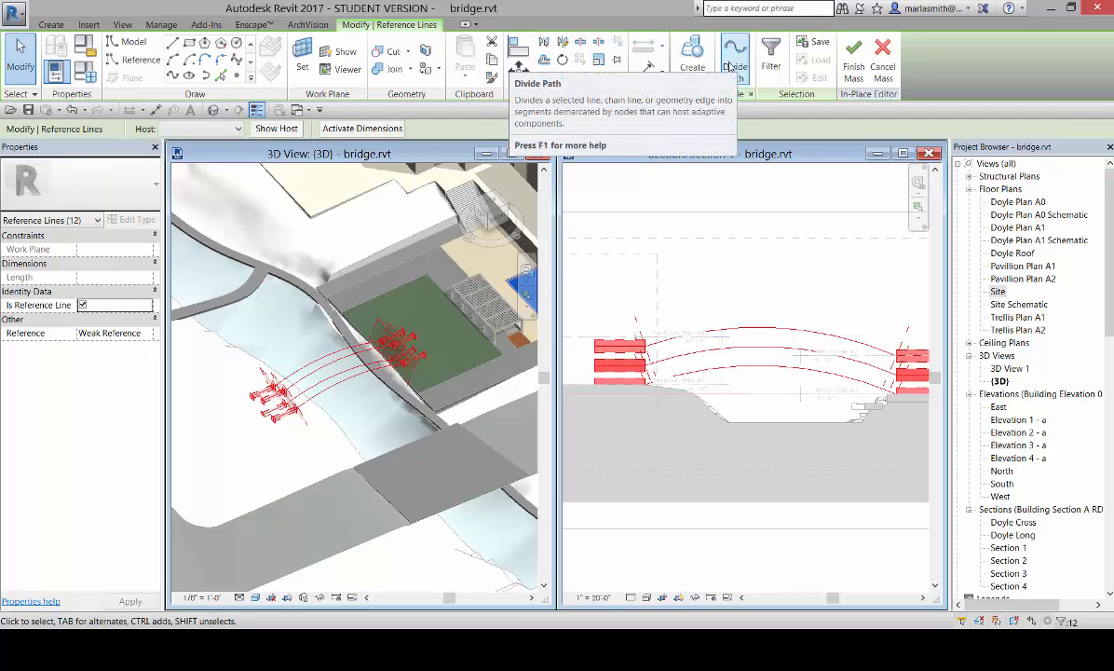
pyautogui.click(731, 65)
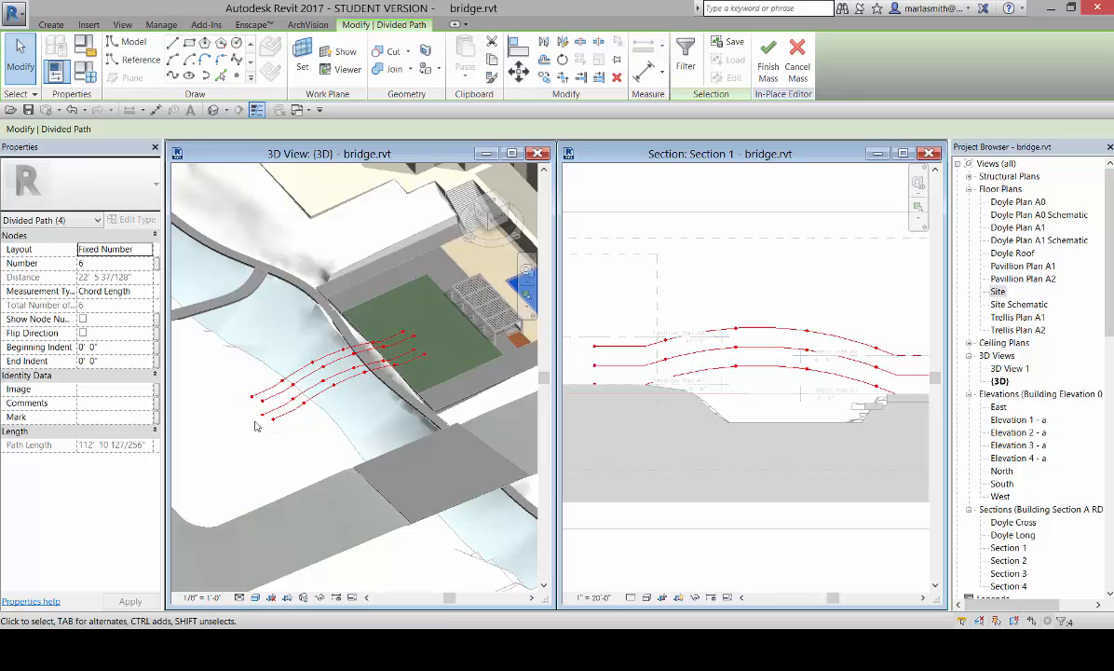
pyautogui.click(157, 266)
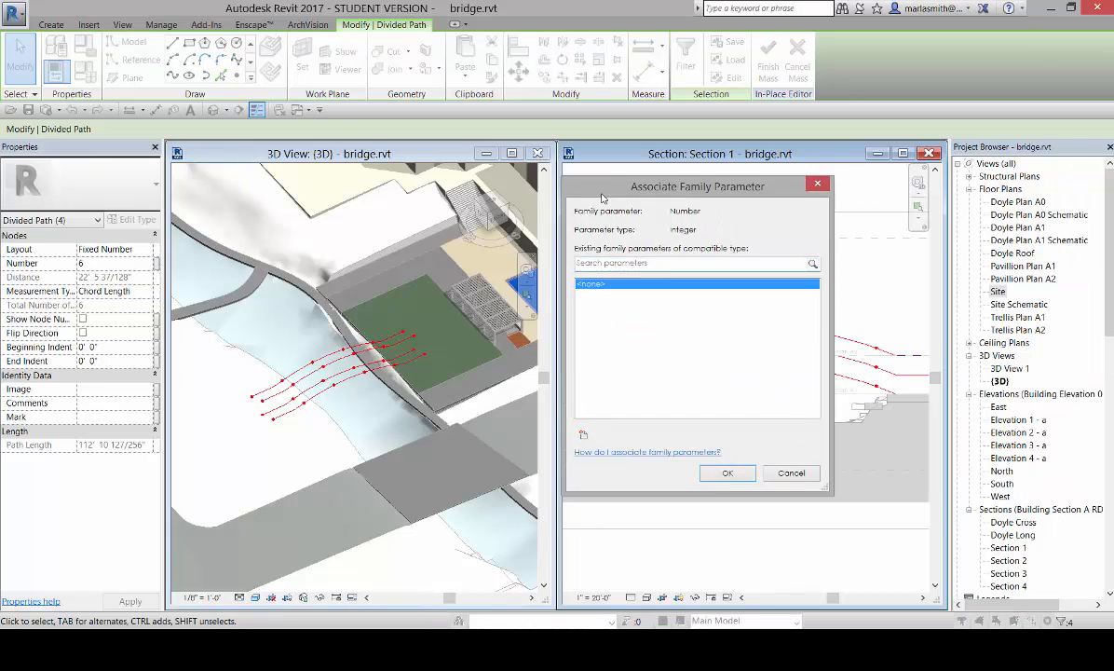
pyautogui.moveTo(637, 196); pyautogui.dragTo(411, 214)
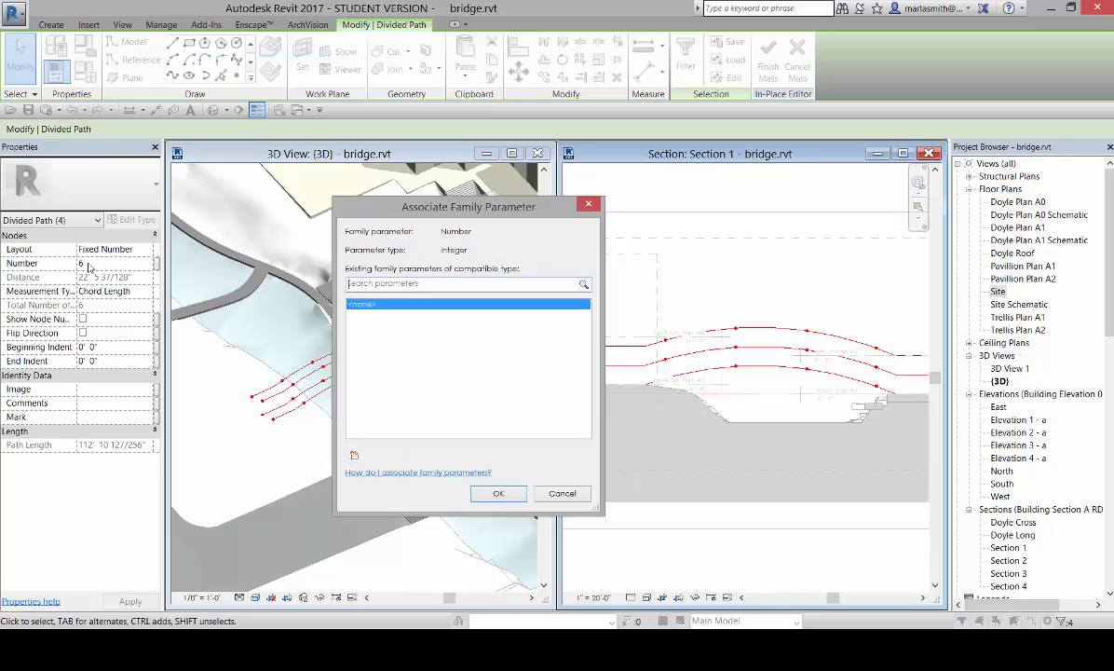
pyautogui.click(355, 456)
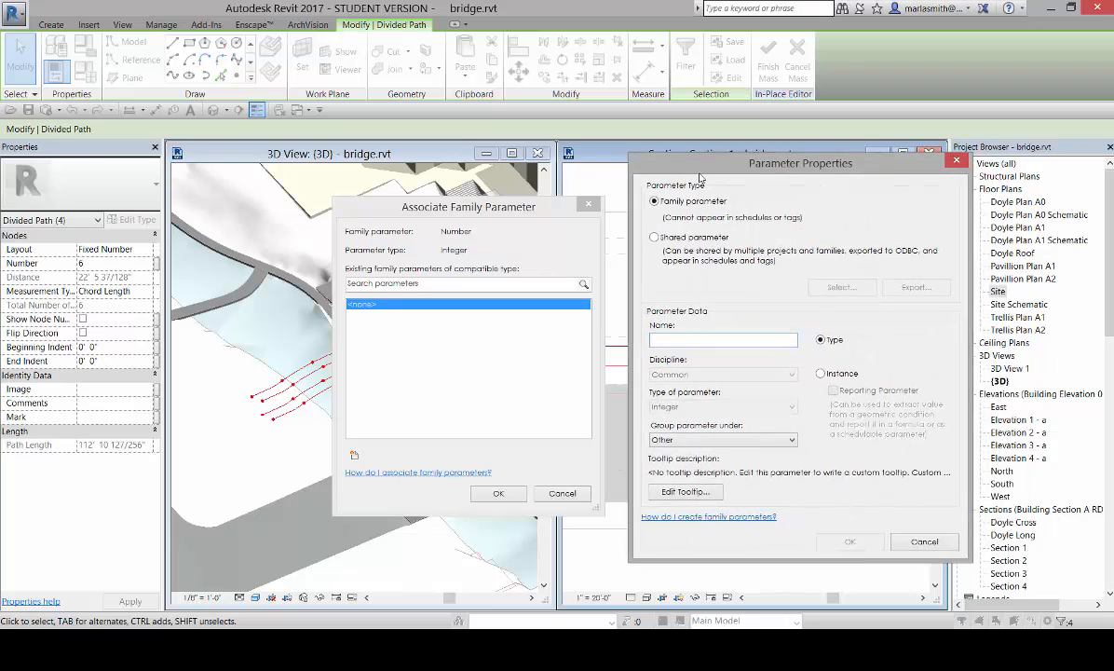
pyautogui.write('division')
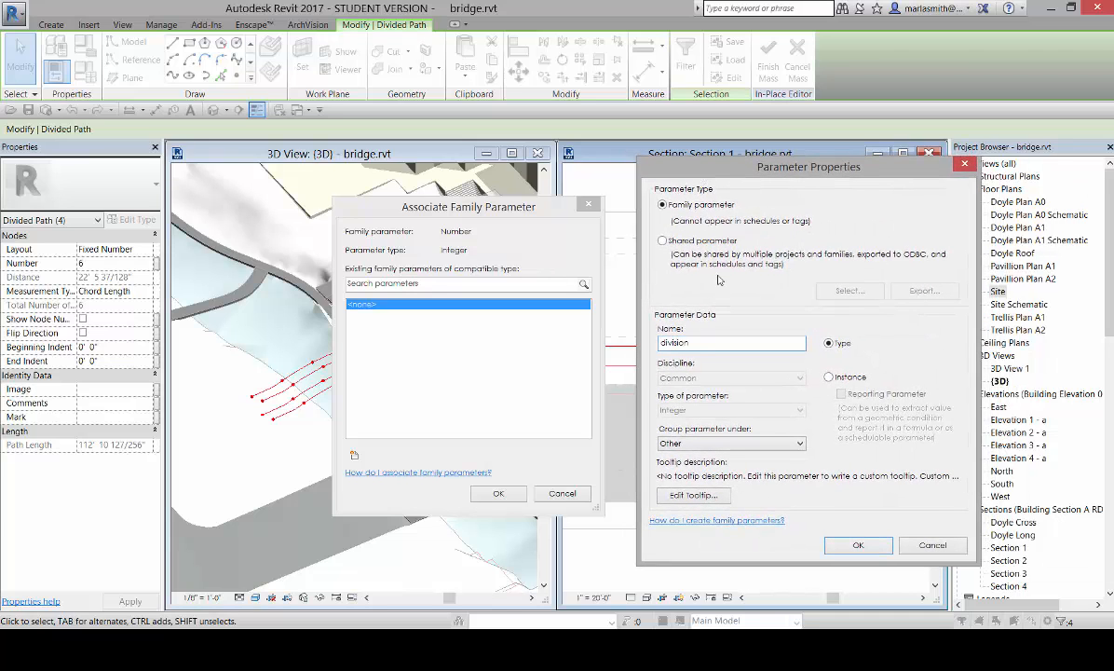
pyautogui.click(829, 377)
pyautogui.click(858, 546)
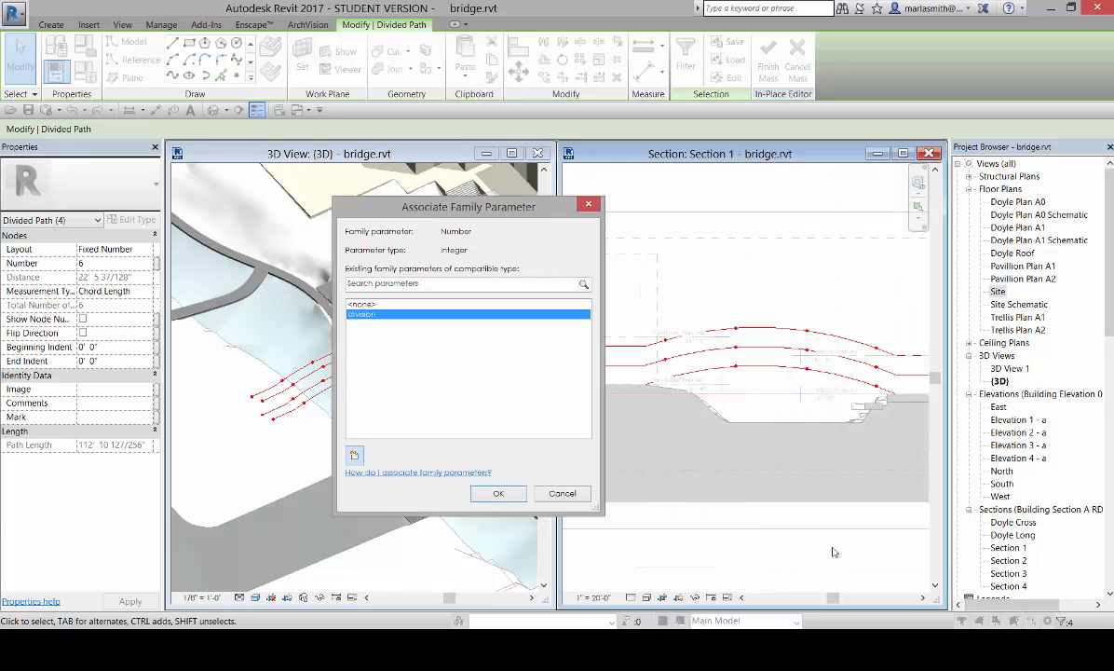
pyautogui.click(499, 494)
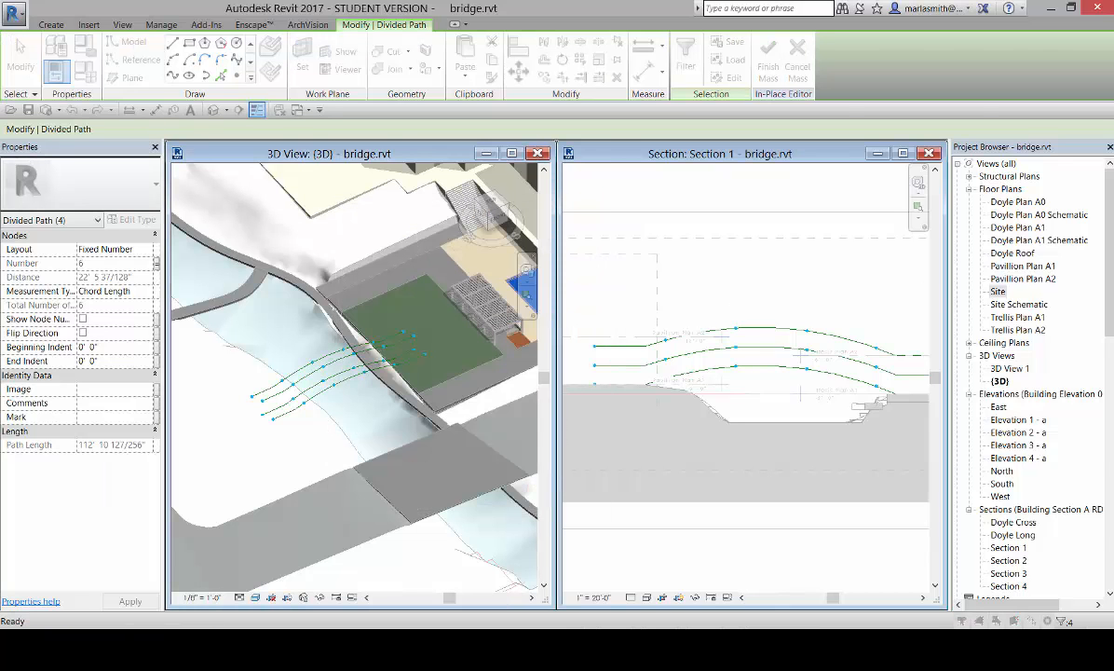
# Set the division family parameter to 20 in Family Types and clear the selection.
pyautogui.moveTo(666, 86); pyautogui.dragTo(277, 187)
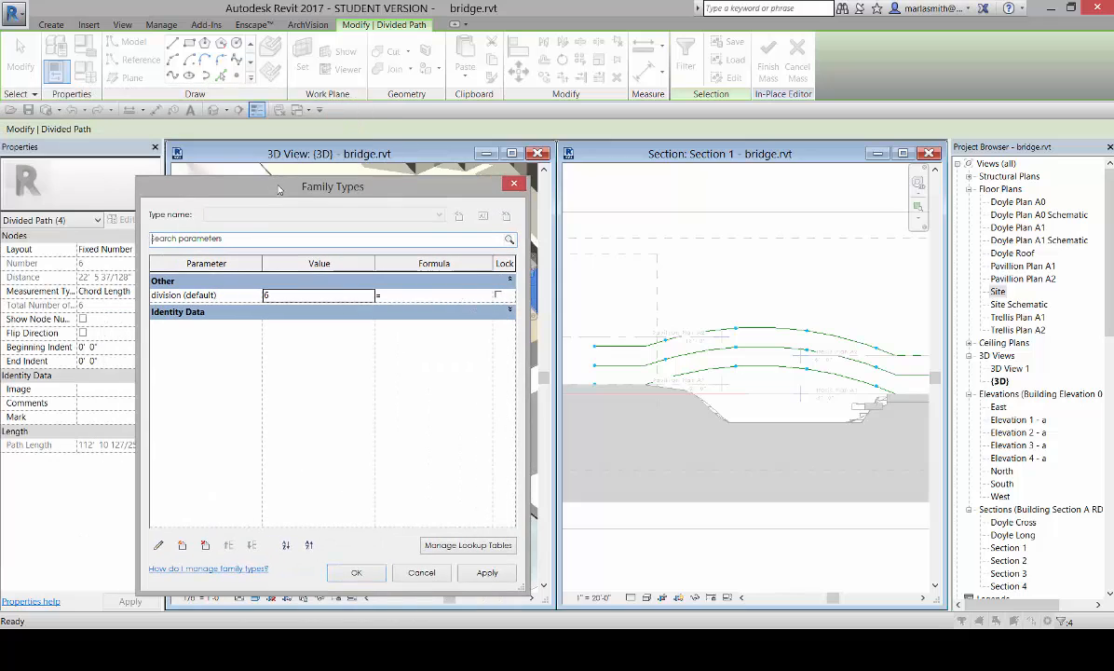
pyautogui.click(277, 296)
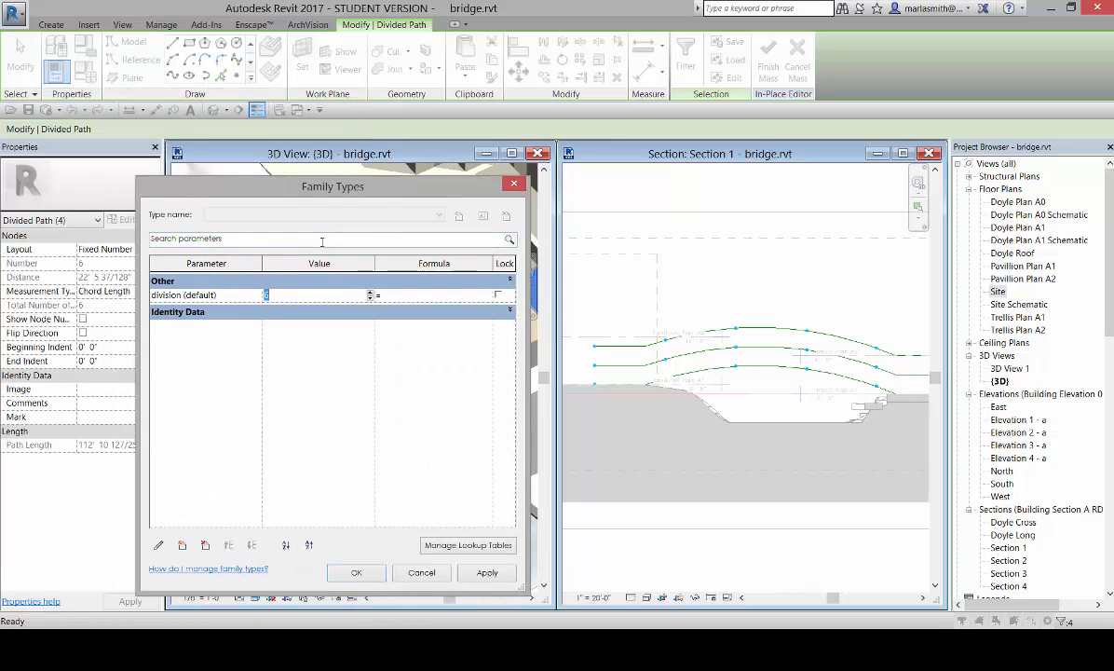
pyautogui.click(485, 572)
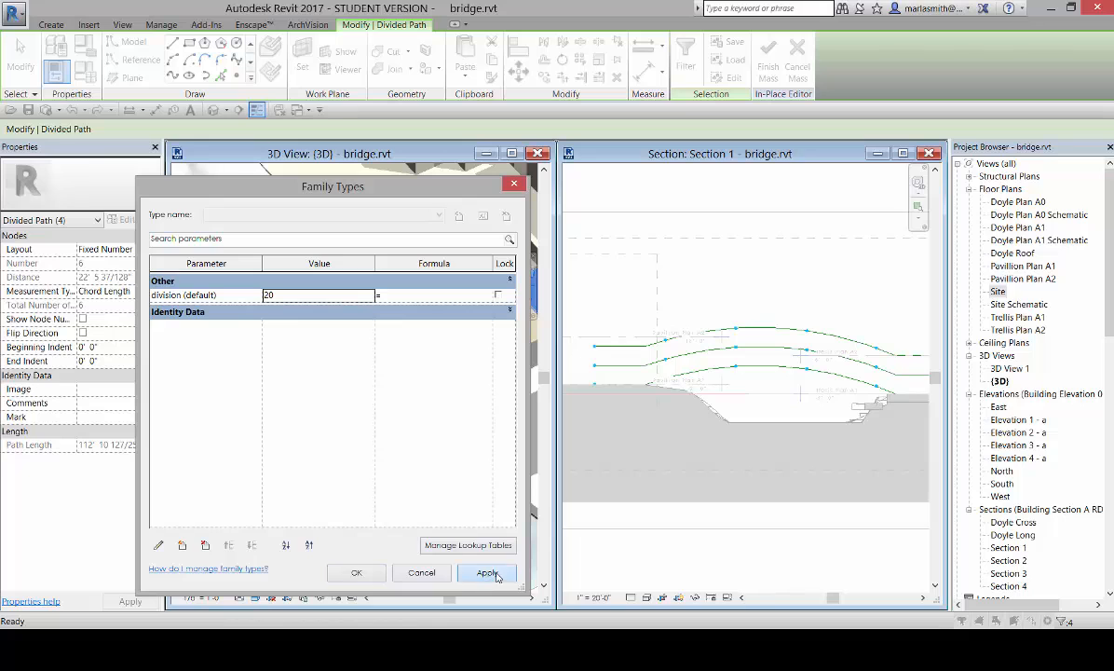
pyautogui.click(357, 572)
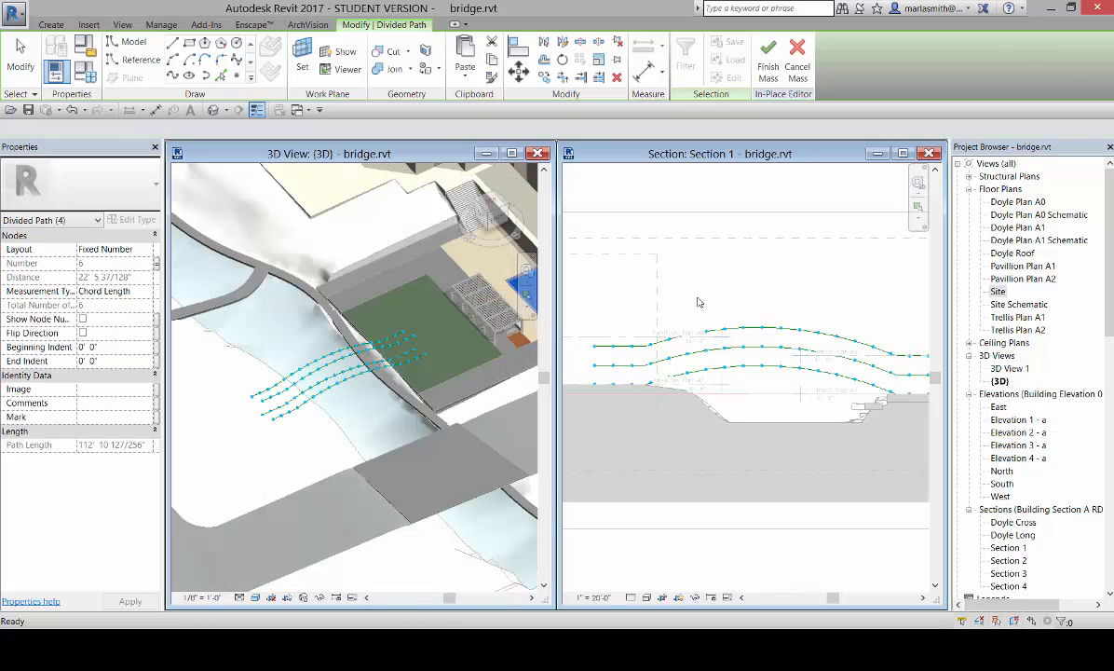
pyautogui.click(698, 302)
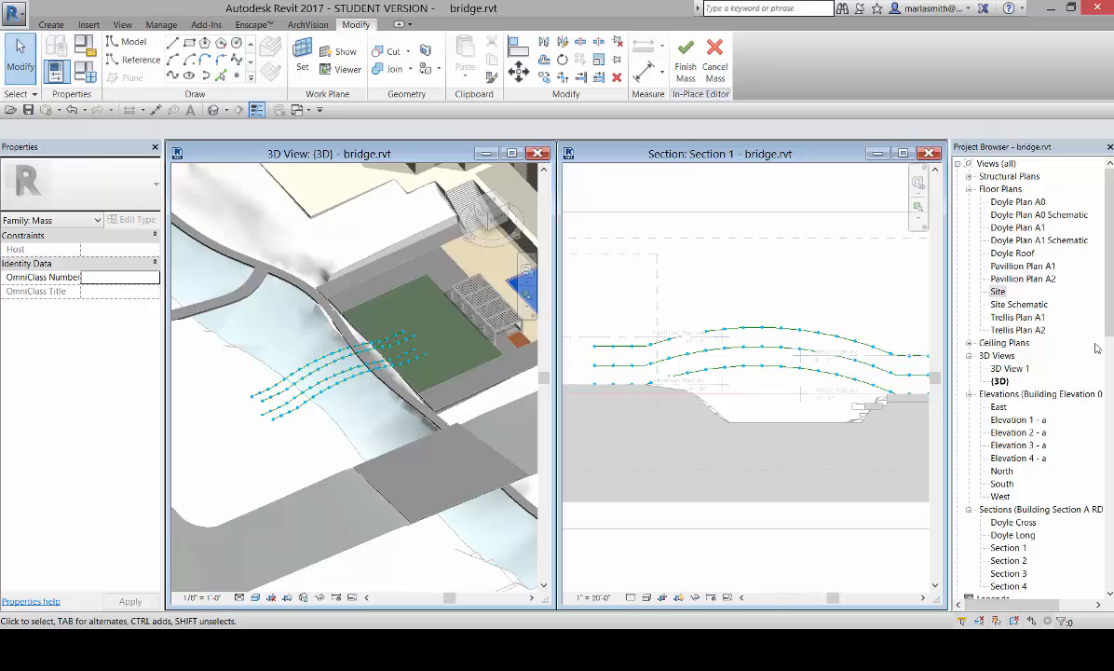
# Locate the Diamond Bridge Line family under Generic Models and maximize the 3D view around the starting ends of the divided paths.
pyautogui.scroll(-10, 1110, 321)
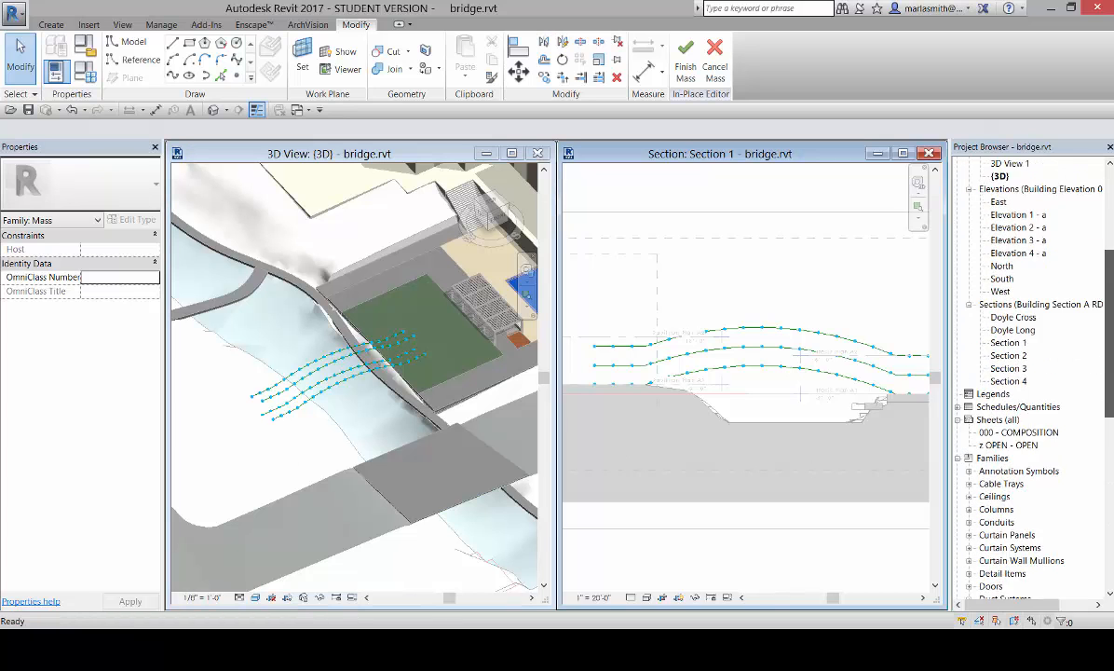
pyautogui.scroll(-4, 1110, 489)
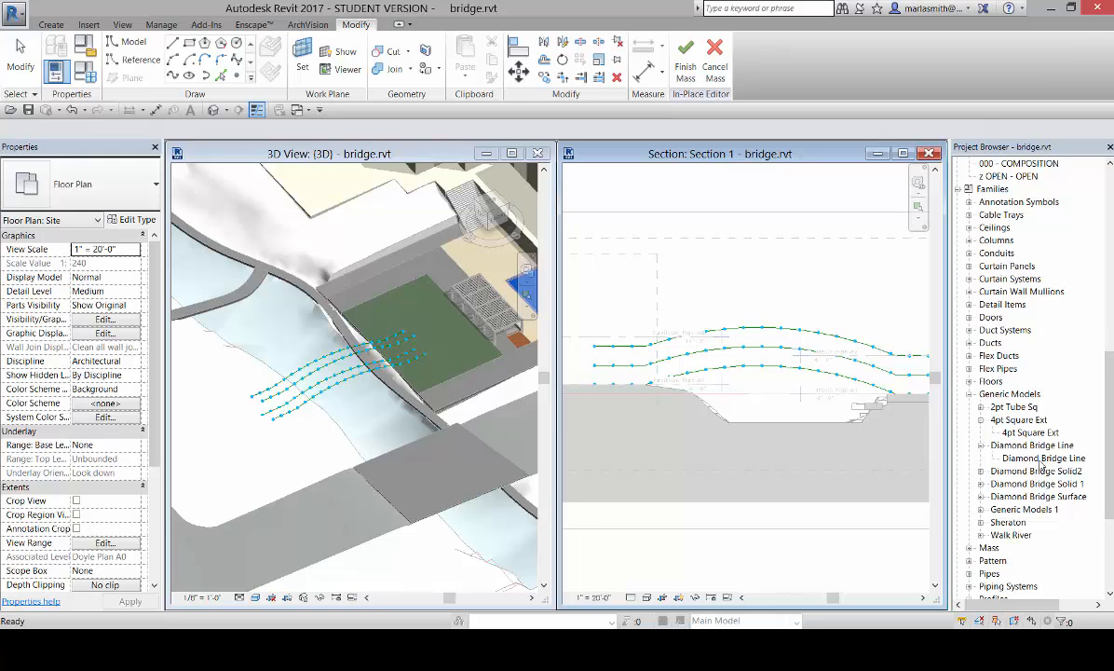
pyautogui.click(514, 153)
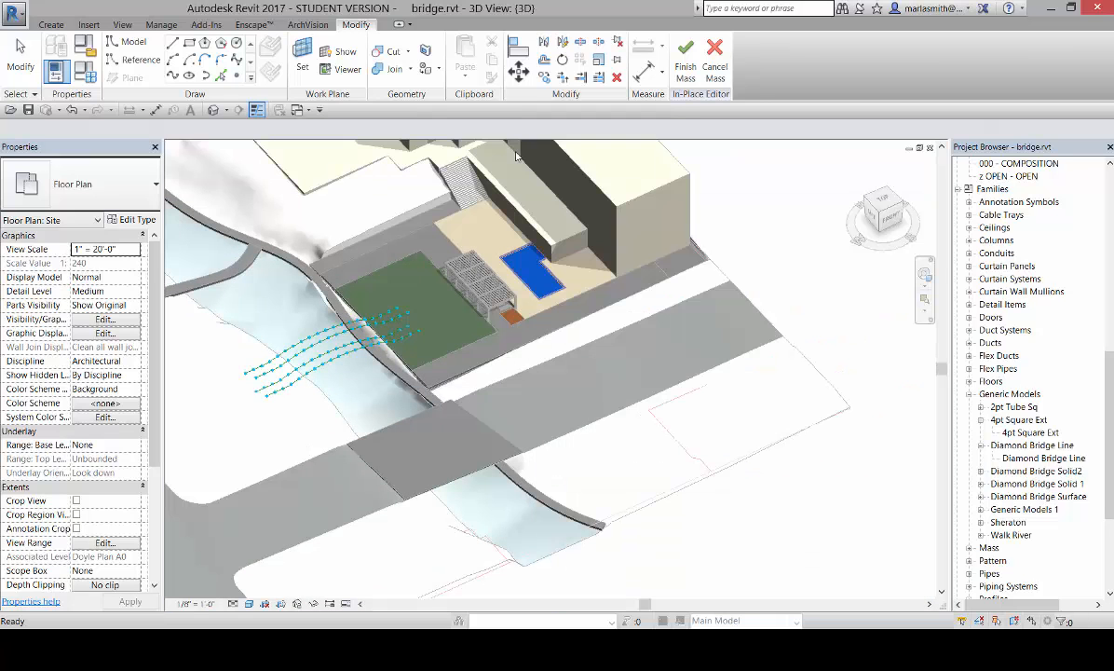
pyautogui.scroll(5, 234, 440)
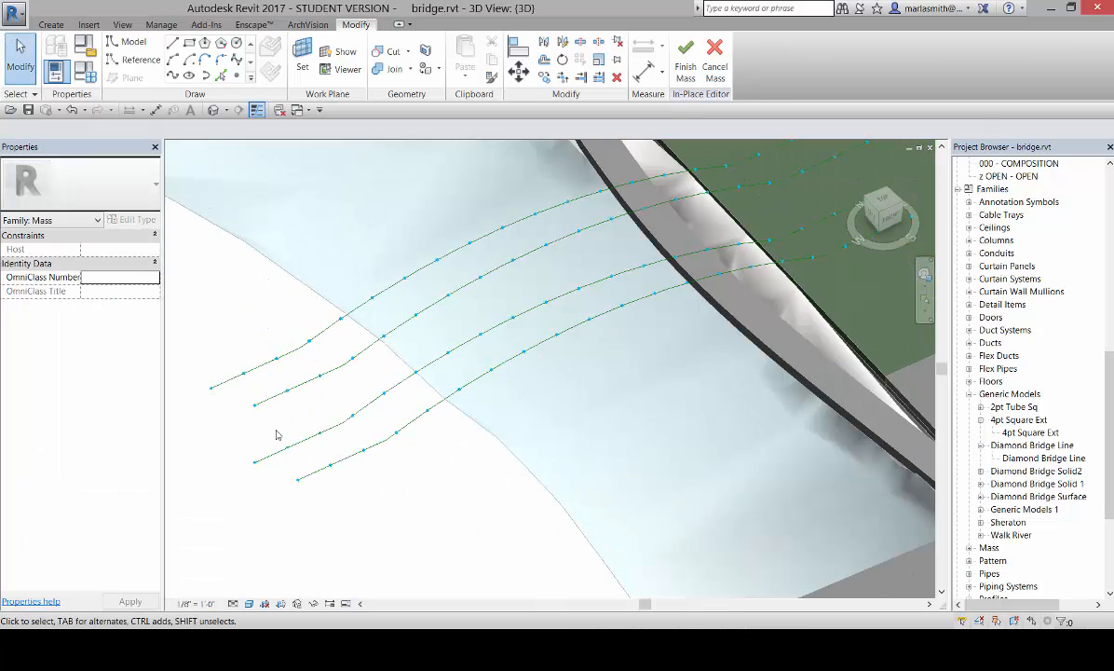
pyautogui.moveTo(436, 412); pyautogui.dragTo(551, 395, button='middle')
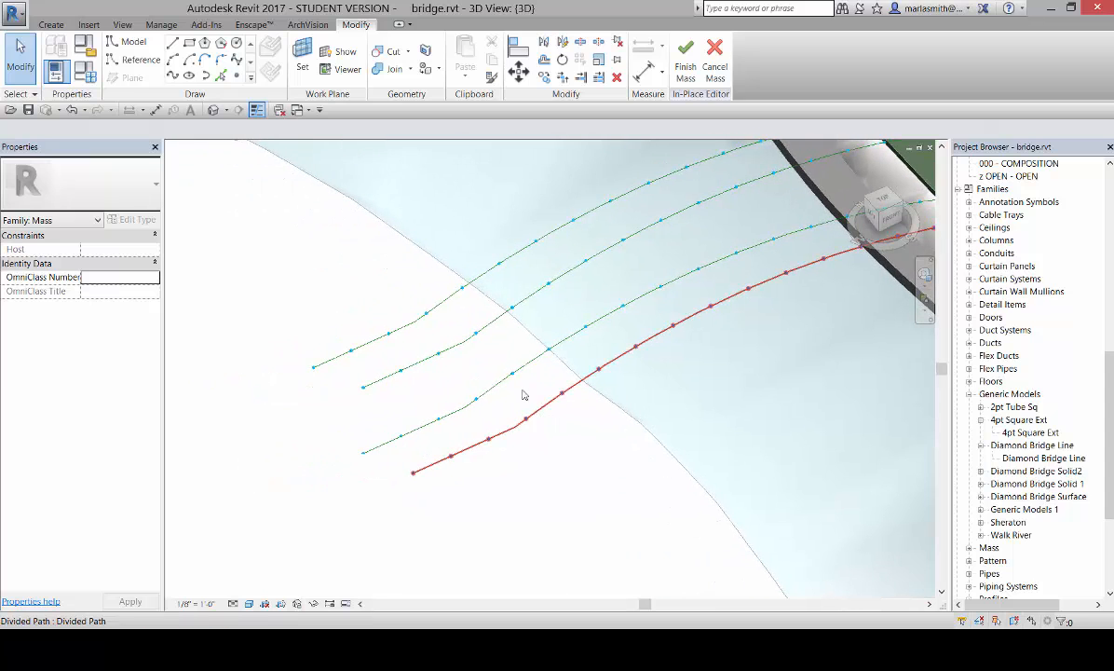
pyautogui.click(488, 327)
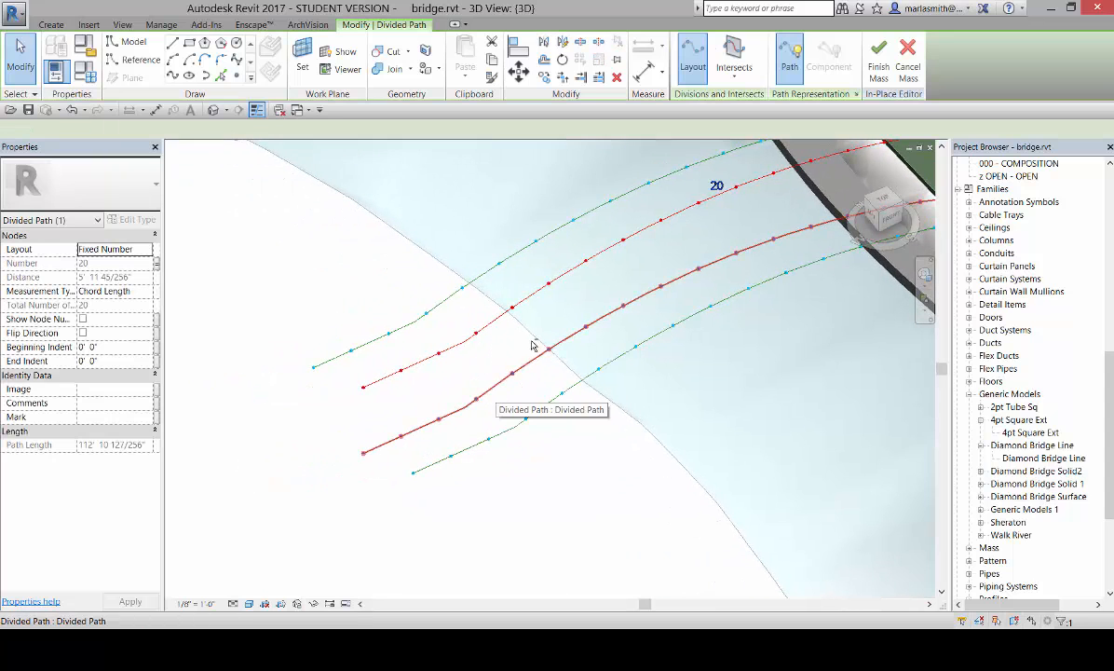
pyautogui.keyDown('shift'); pyautogui.moveTo(530, 348); pyautogui.dragTo(557, 332, button='middle'); pyautogui.keyUp('shift')
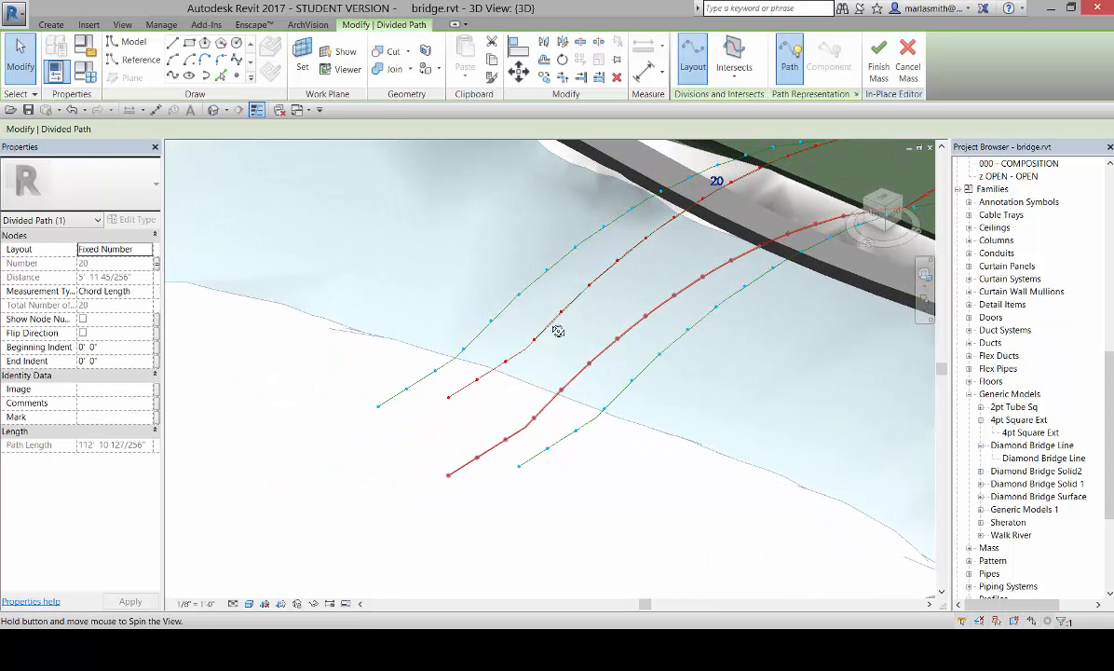
pyautogui.click(681, 507)
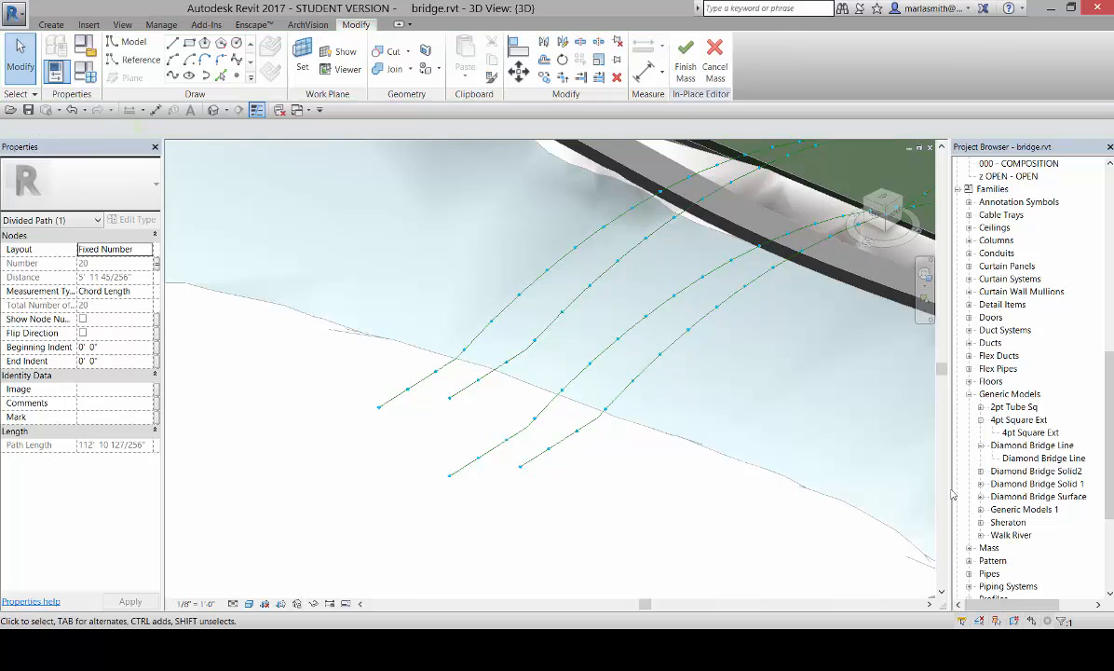
# Place a Diamond Bridge Line component on the starting nodes of the four divided paths, picking the nodes in order around the frame.
pyautogui.click(1032, 460)
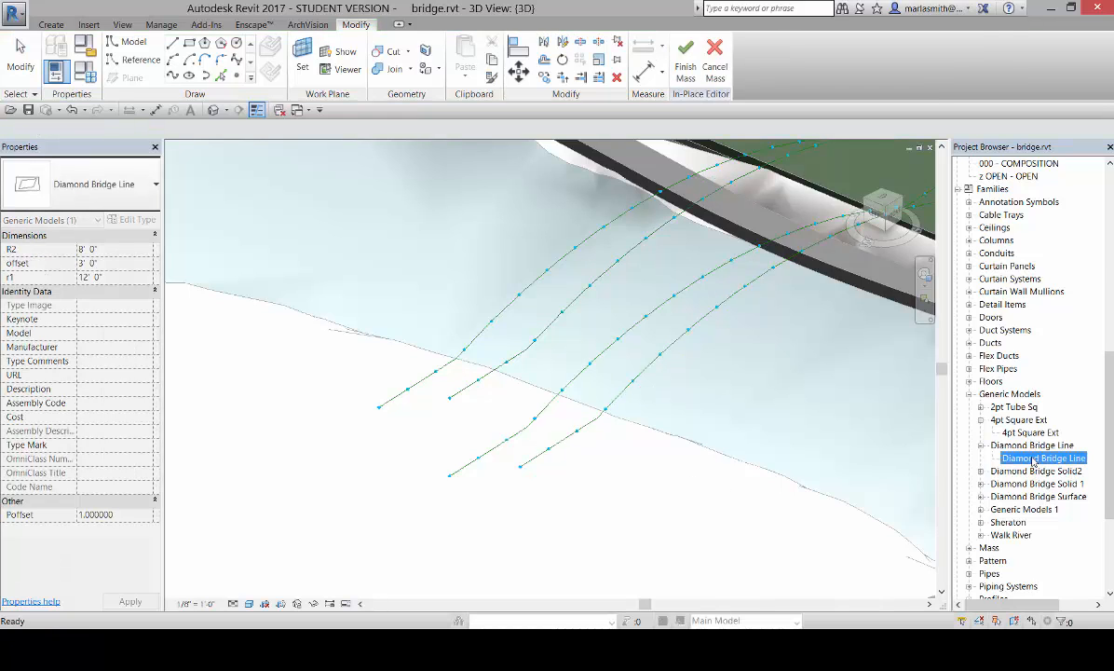
pyautogui.moveTo(1032, 460); pyautogui.dragTo(669, 458)
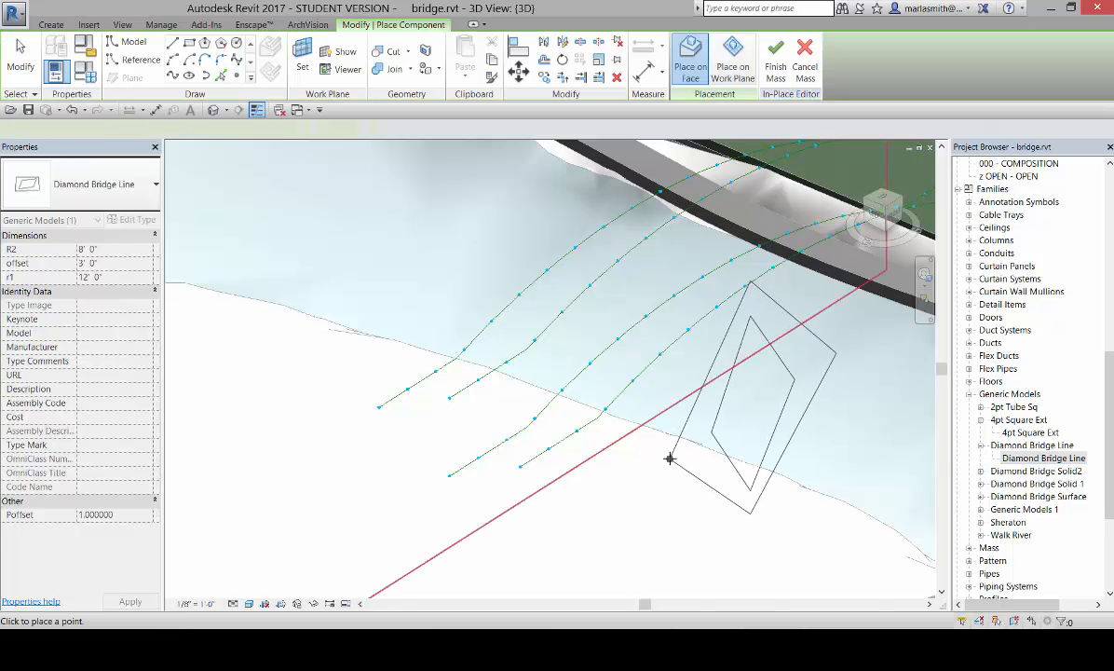
pyautogui.click(380, 407)
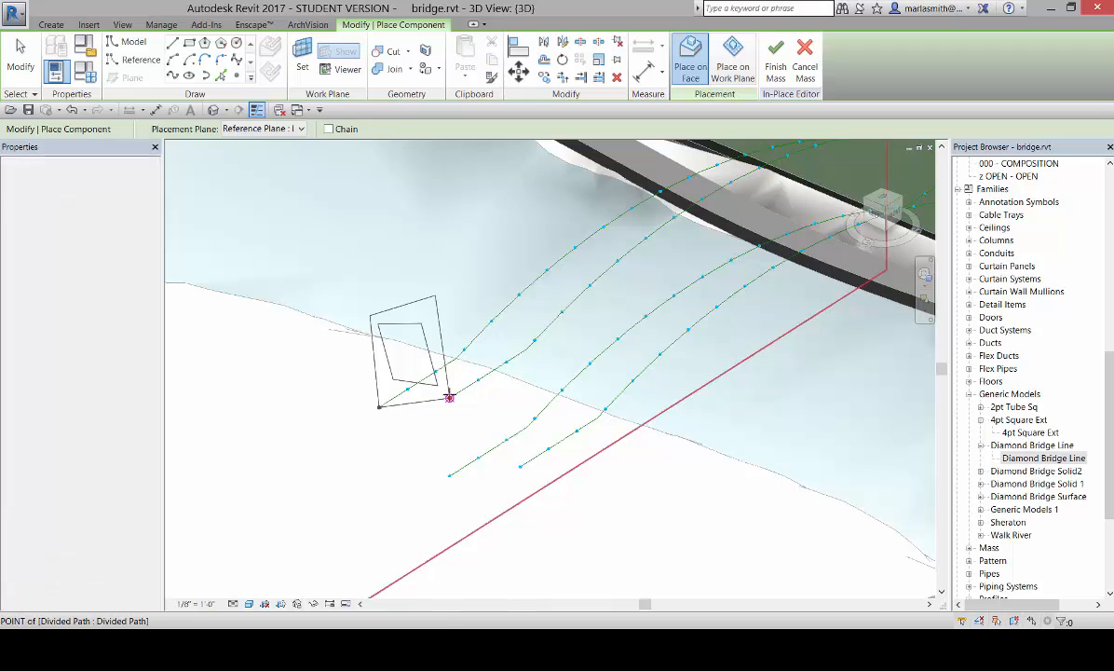
pyautogui.click(520, 466)
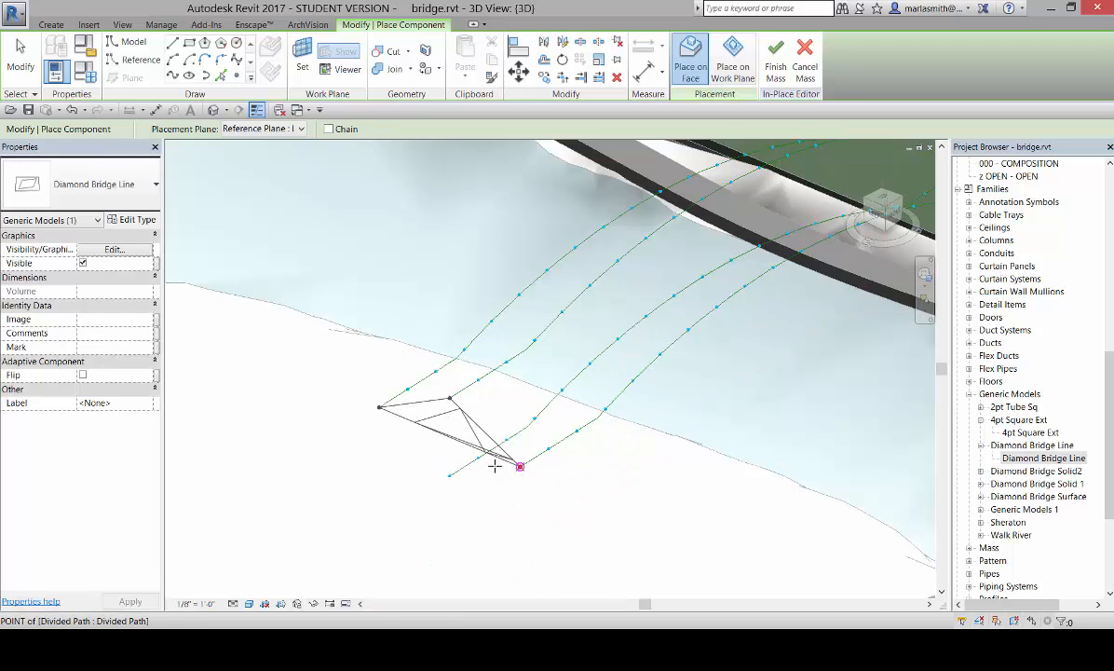
pyautogui.click(449, 475)
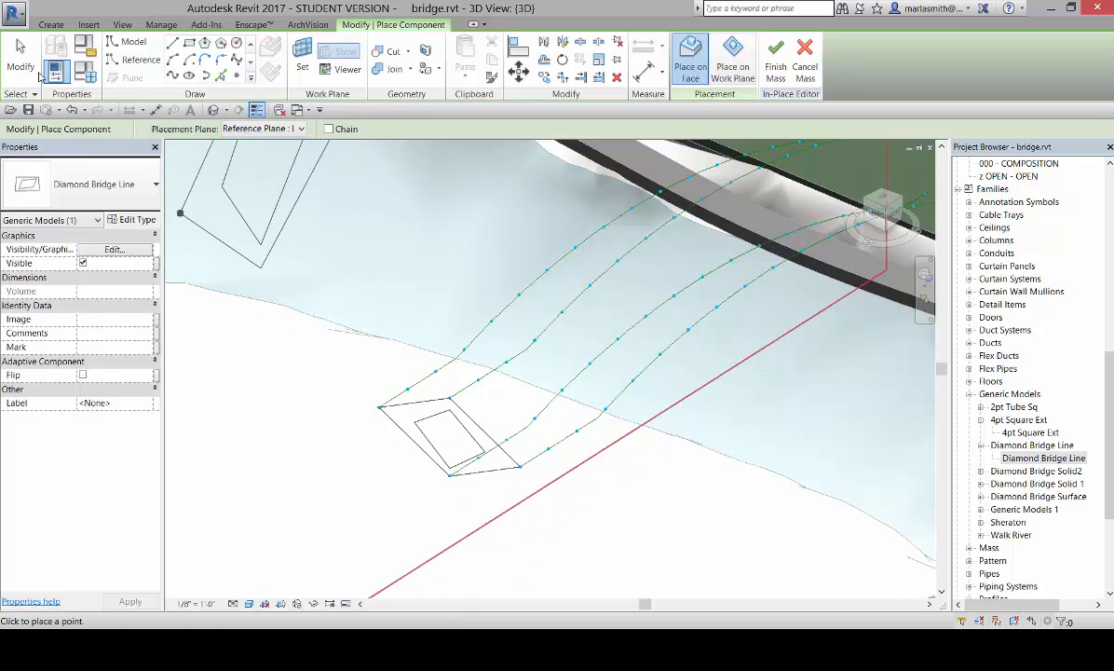
pyautogui.click(21, 56)
# Repeat the placed Diamond Bridge Line component along the full length of the divided paths.
pyautogui.keyDown('shift'); pyautogui.moveTo(530, 457); pyautogui.dragTo(340, 367, button='middle'); pyautogui.keyUp('shift')
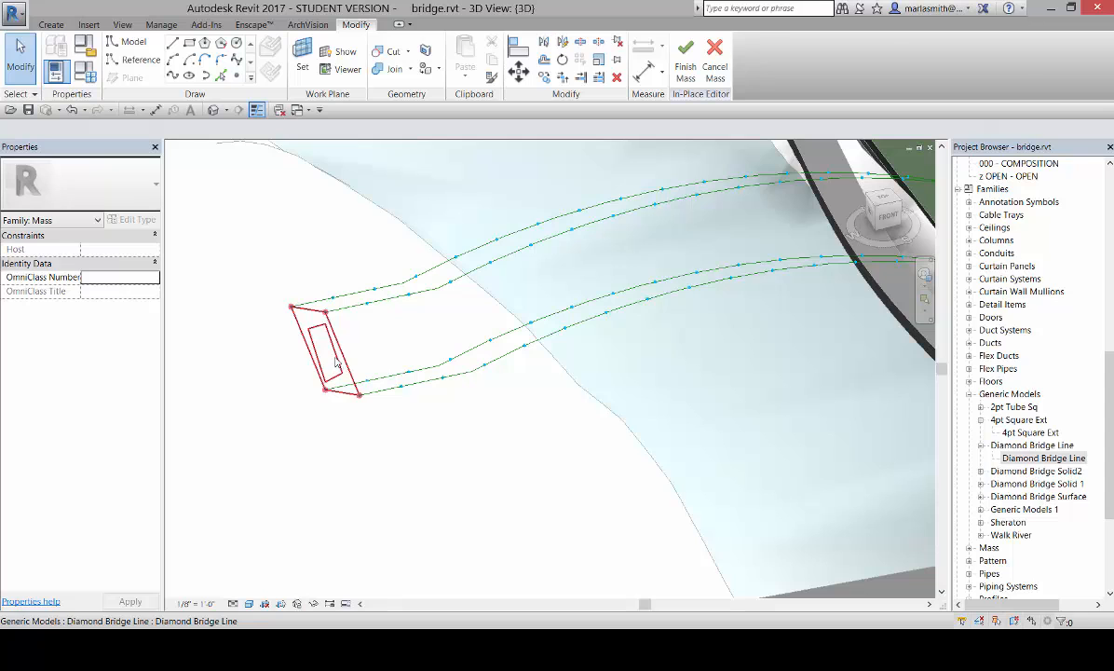
pyautogui.click(336, 363)
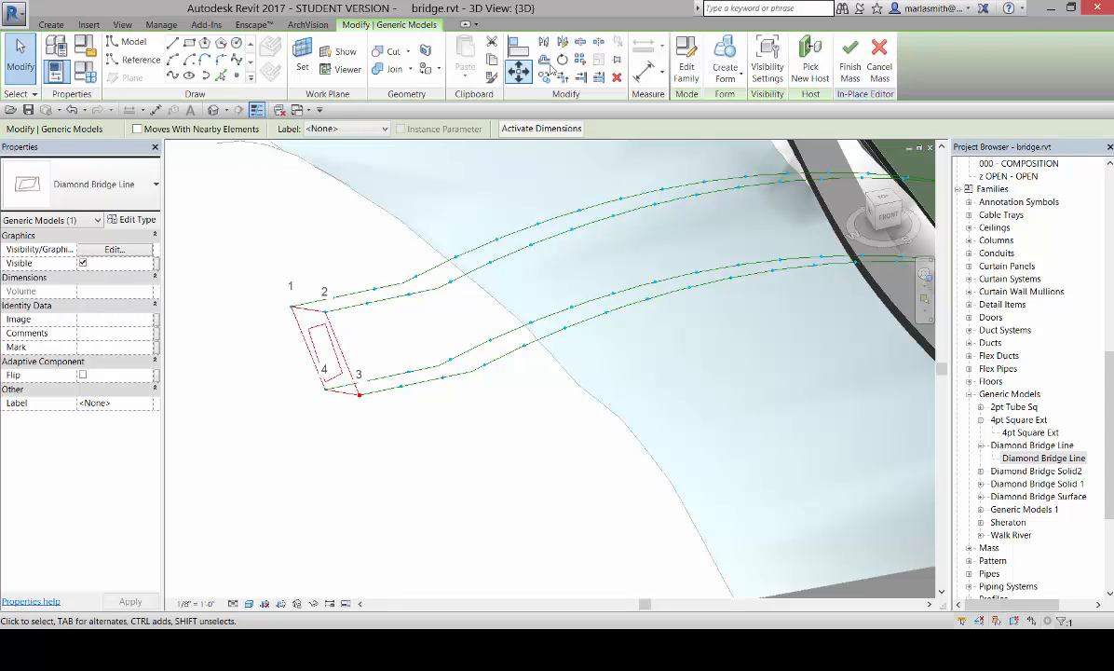
pyautogui.click(579, 62)
pyautogui.scroll(-2, 411, 425)
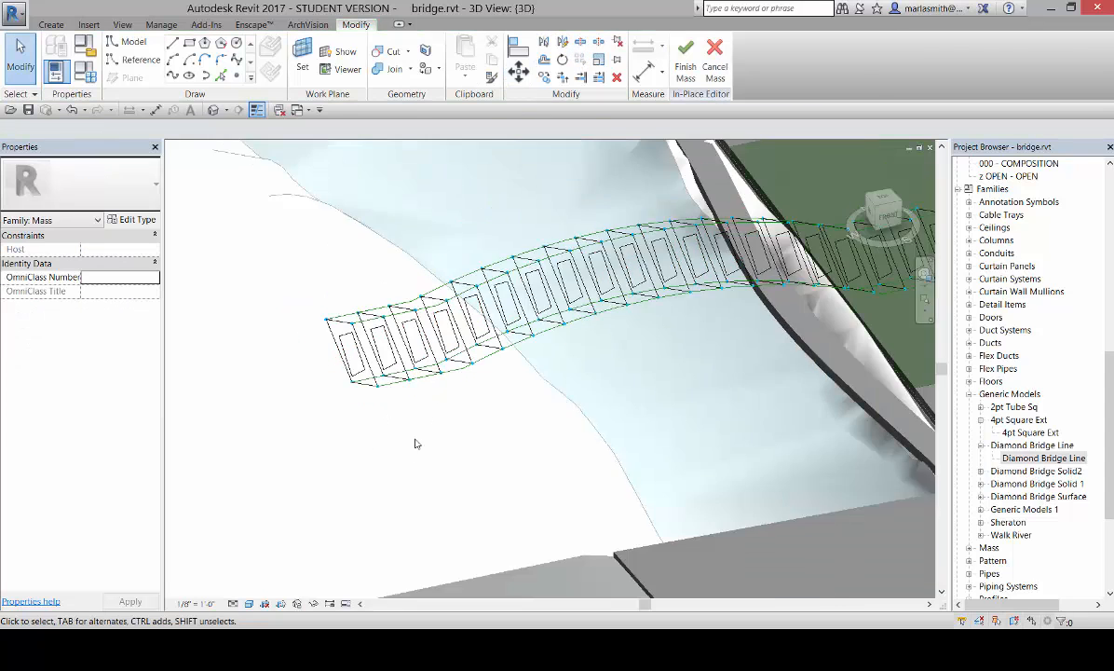
pyautogui.keyDown('shift'); pyautogui.moveTo(415, 443); pyautogui.dragTo(525, 298, button='middle'); pyautogui.keyUp('shift')
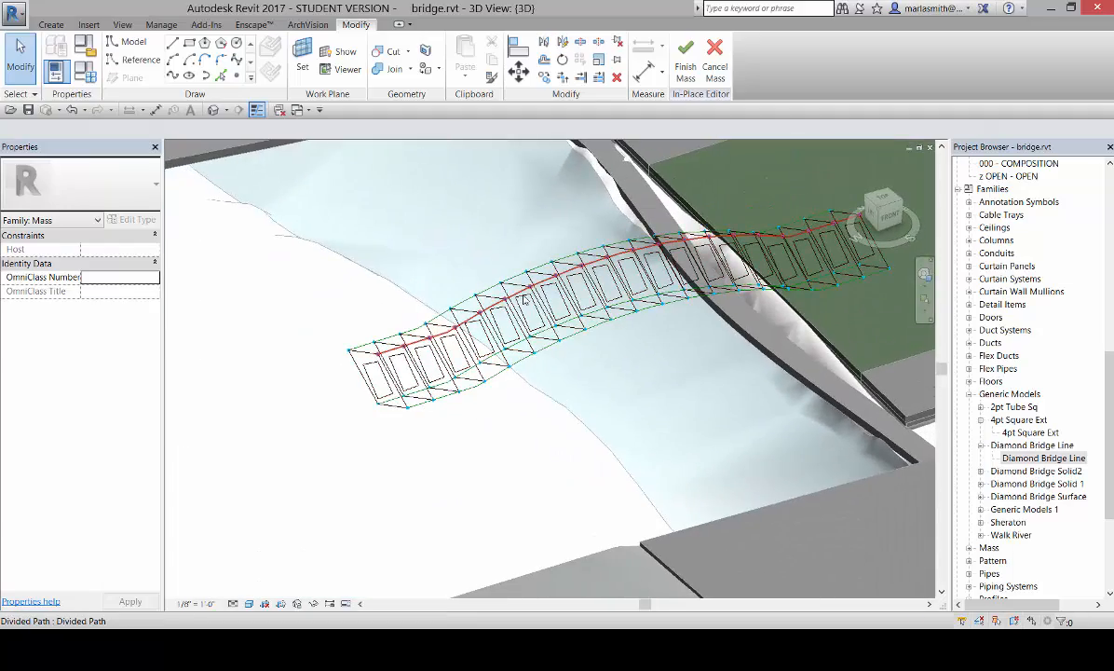
# Test the division parameter at 12 in Family Types, and set its final value to 24.
pyautogui.click(86, 71)
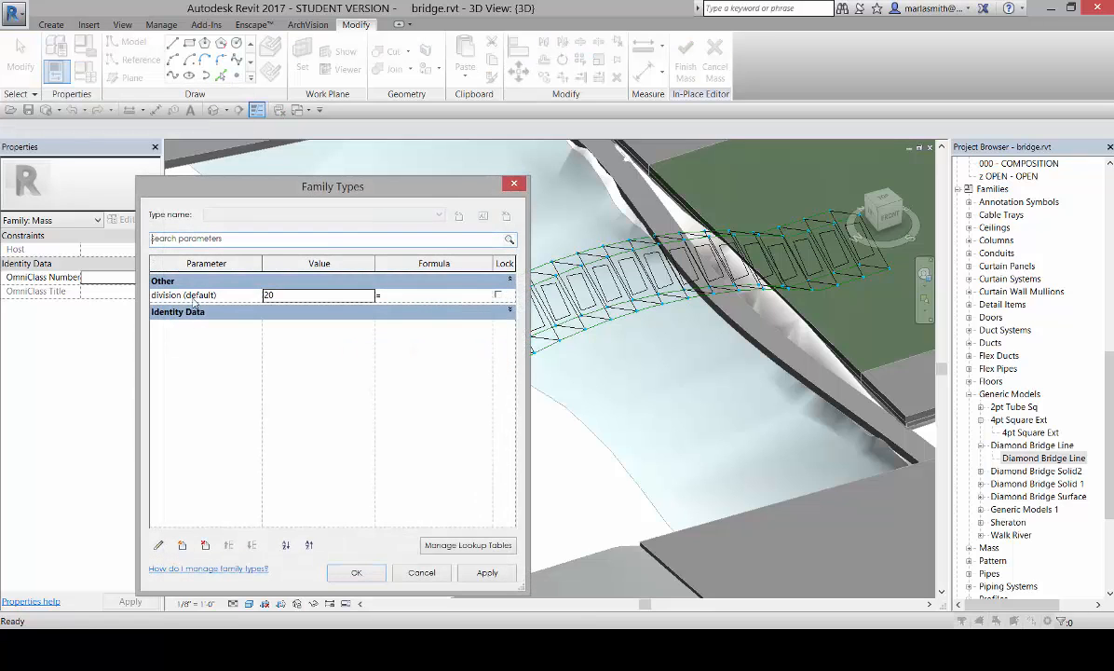
pyautogui.click(326, 299)
pyautogui.write('12')
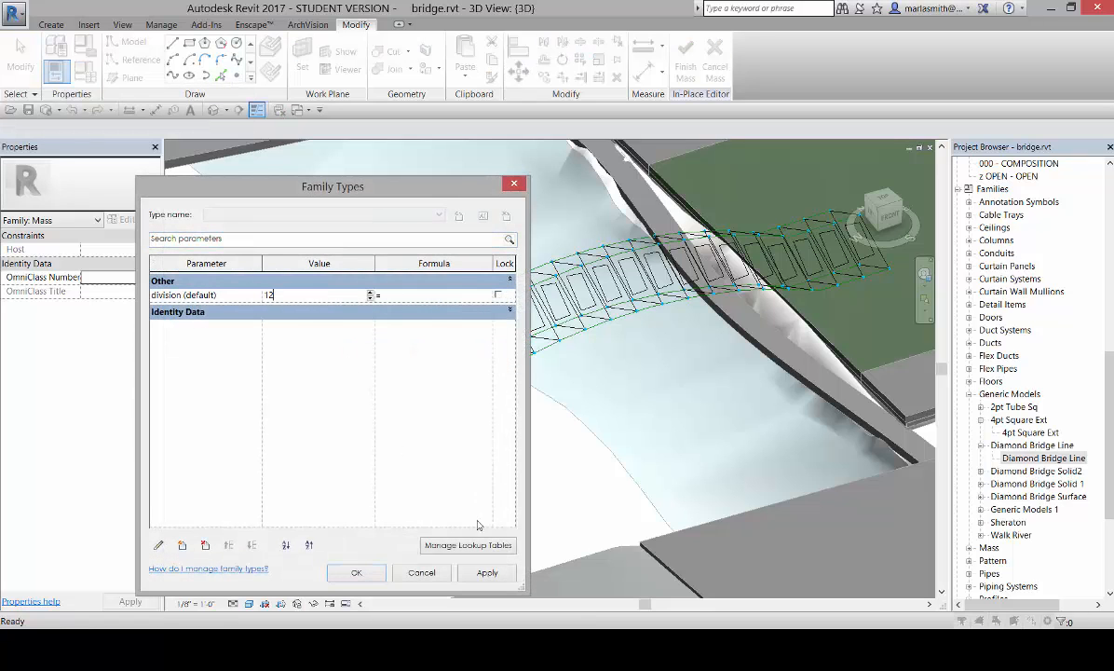
pyautogui.click(487, 573)
pyautogui.click(301, 298)
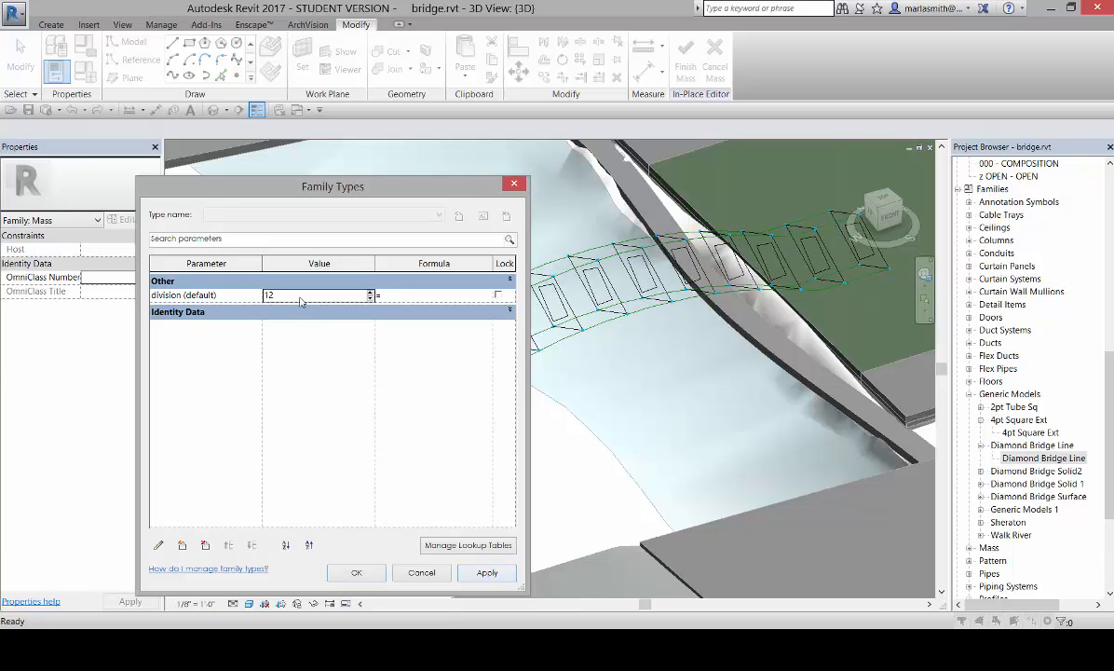
pyautogui.write('24')
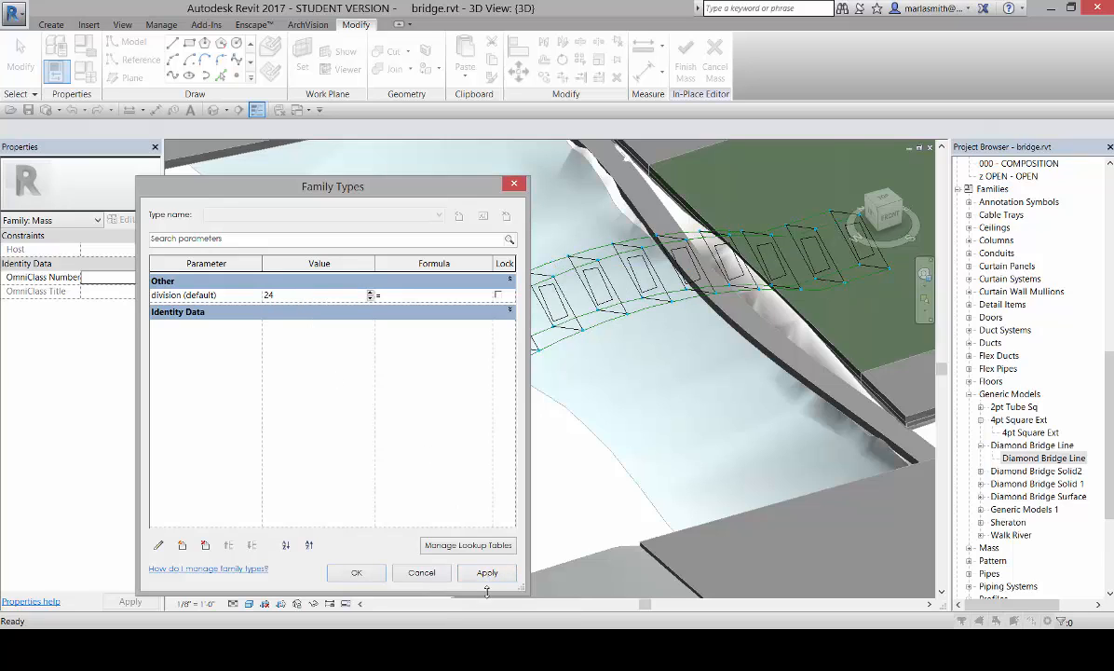
pyautogui.click(488, 573)
pyautogui.click(356, 572)
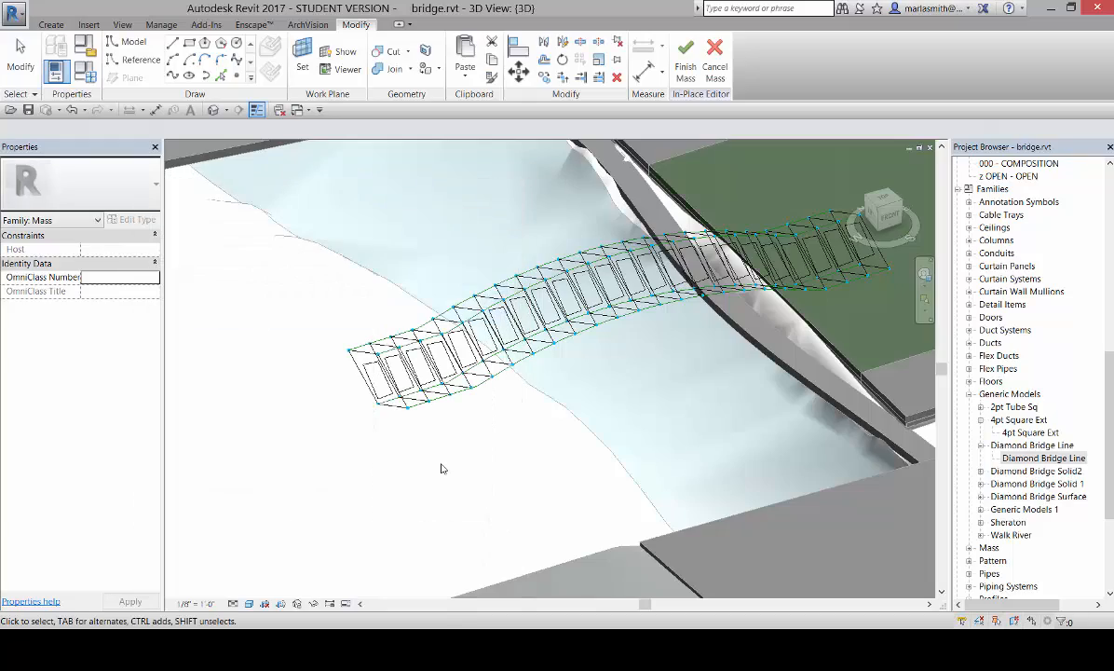
# Change the repeater along the bridge paths from the Diamond Bridge Line type to Diamond Bridge Surface.
pyautogui.keyDown('shift'); pyautogui.moveTo(445, 462); pyautogui.dragTo(391, 453, button='middle'); pyautogui.keyUp('shift')
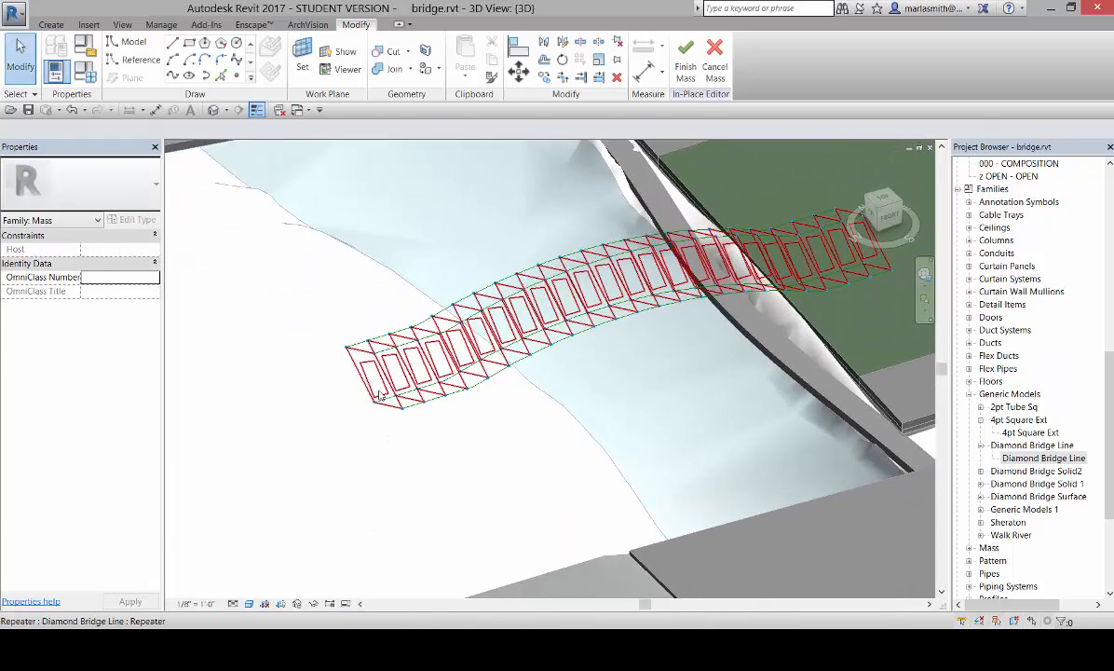
pyautogui.click(377, 396)
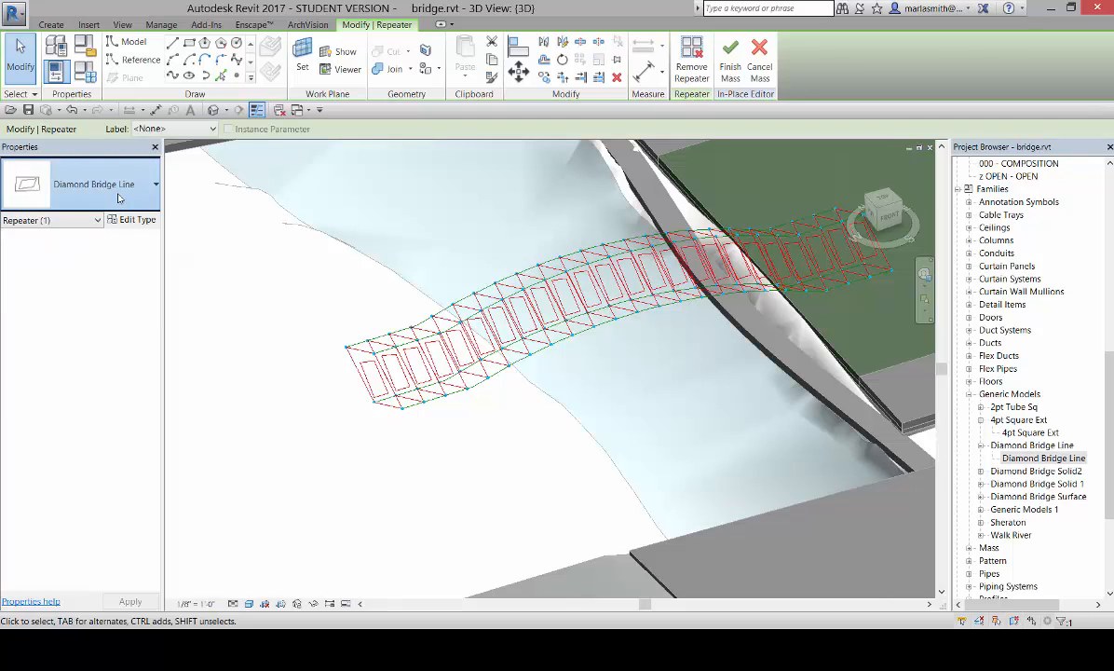
pyautogui.click(117, 198)
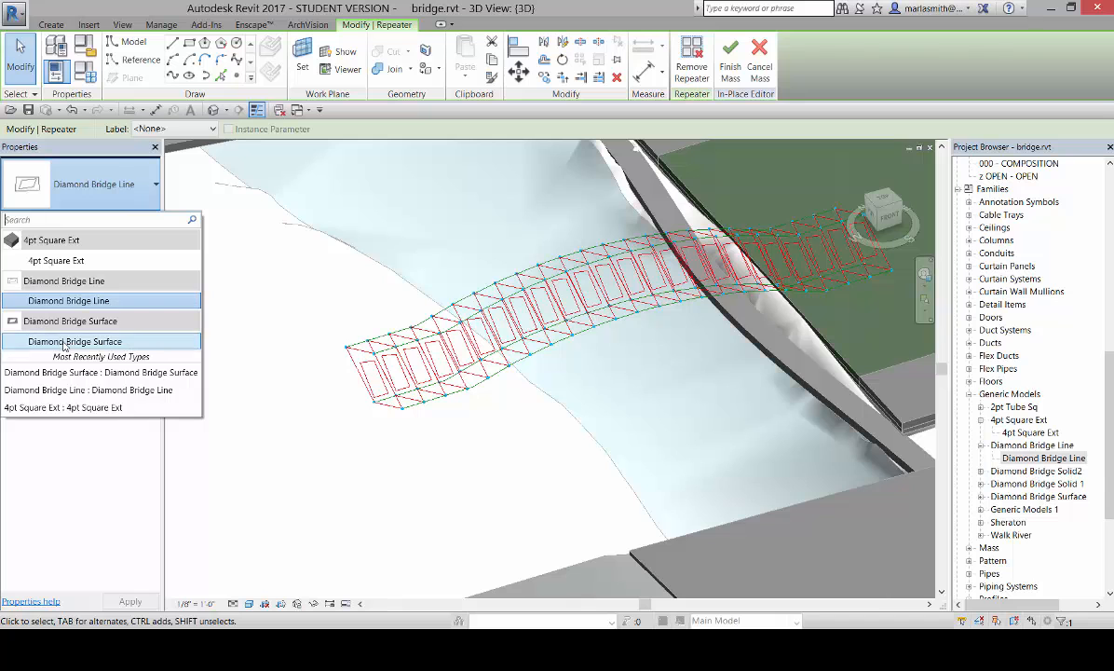
pyautogui.click(86, 344)
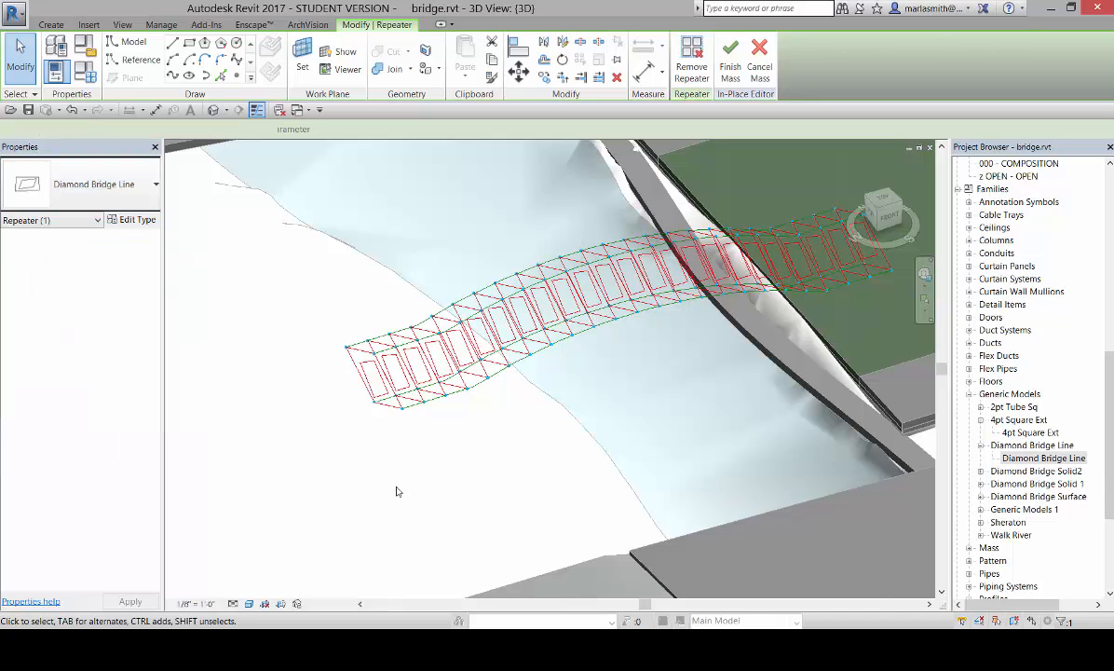
pyautogui.click(398, 486)
pyautogui.keyDown('shift'); pyautogui.moveTo(485, 438); pyautogui.dragTo(438, 455, button='middle'); pyautogui.keyUp('shift')
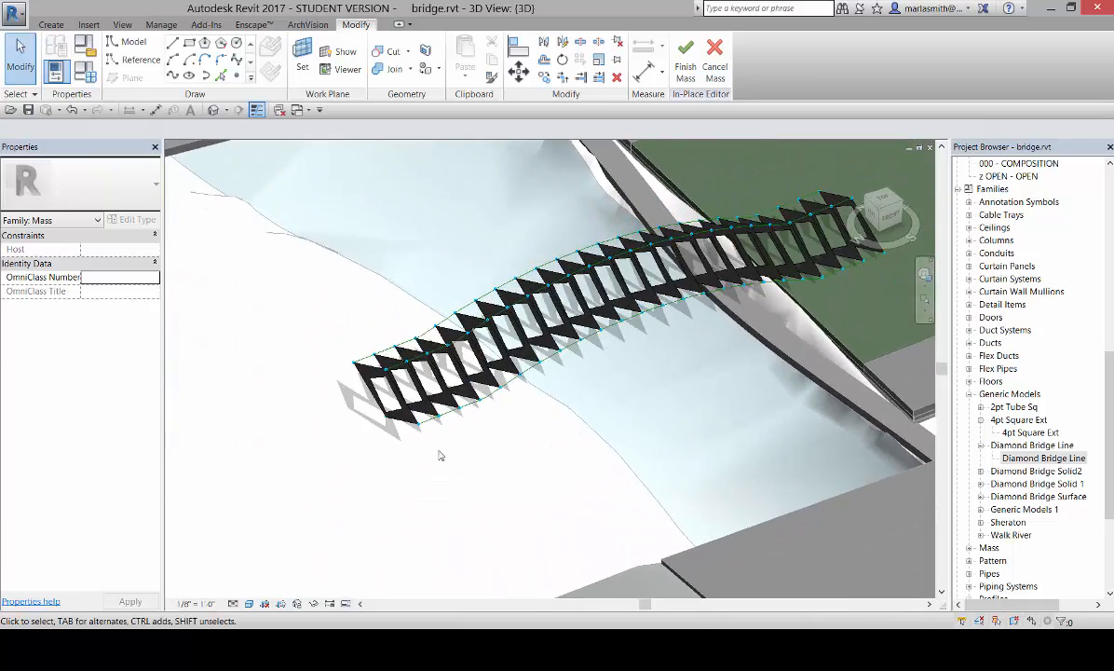
pyautogui.scroll(-2, 402, 520)
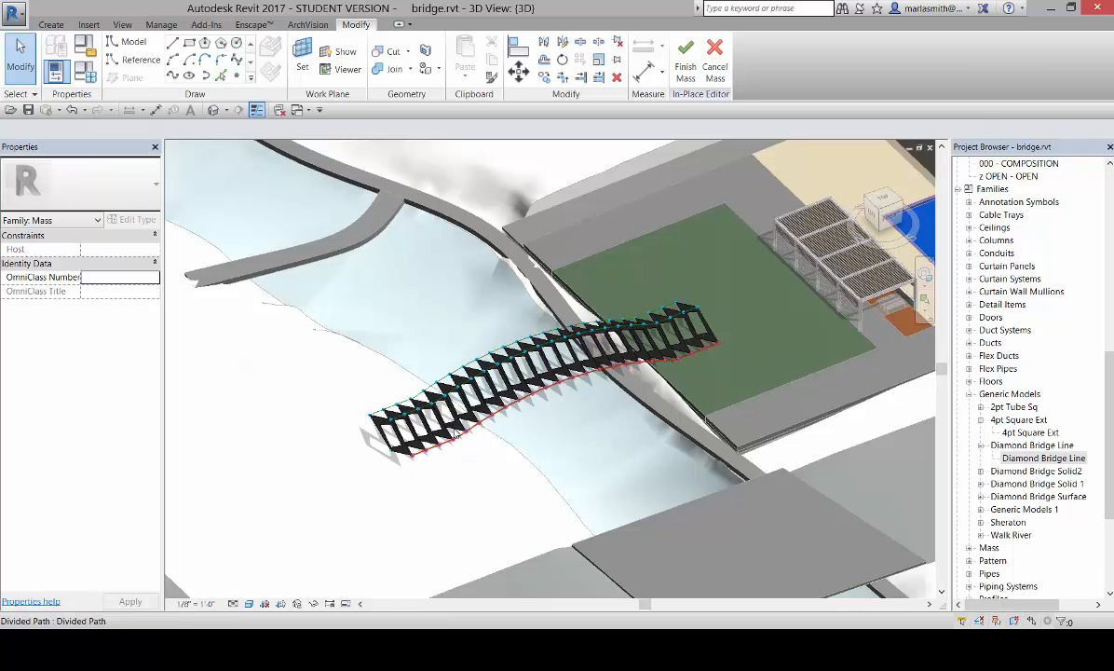
pyautogui.scroll(2, 556, 352)
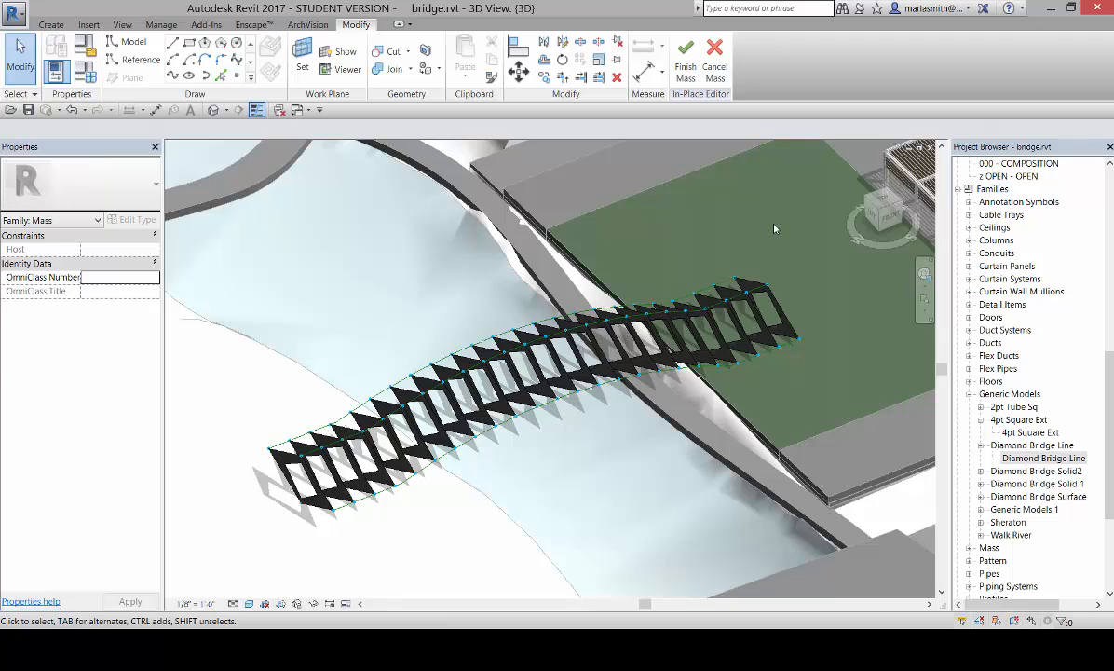
# Tile the 3D view and Section 1 side by side, with the bridge framed closely in both views.
pyautogui.hotkey('ctrl', 'Tab')
pyautogui.scroll(5, 290, 312)
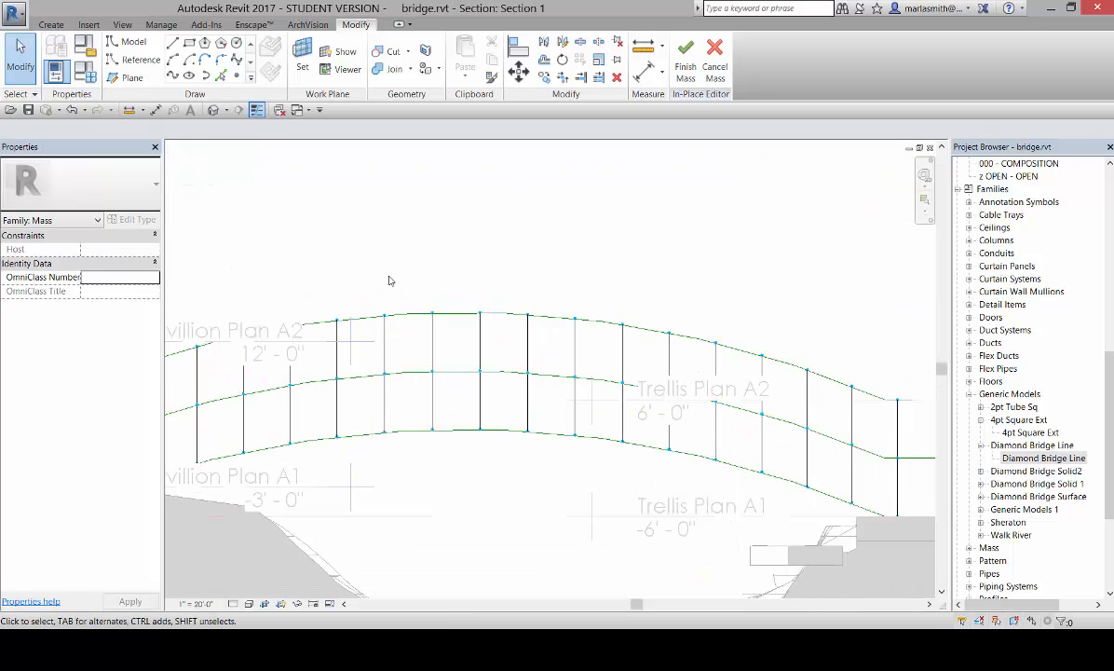
pyautogui.click(454, 315)
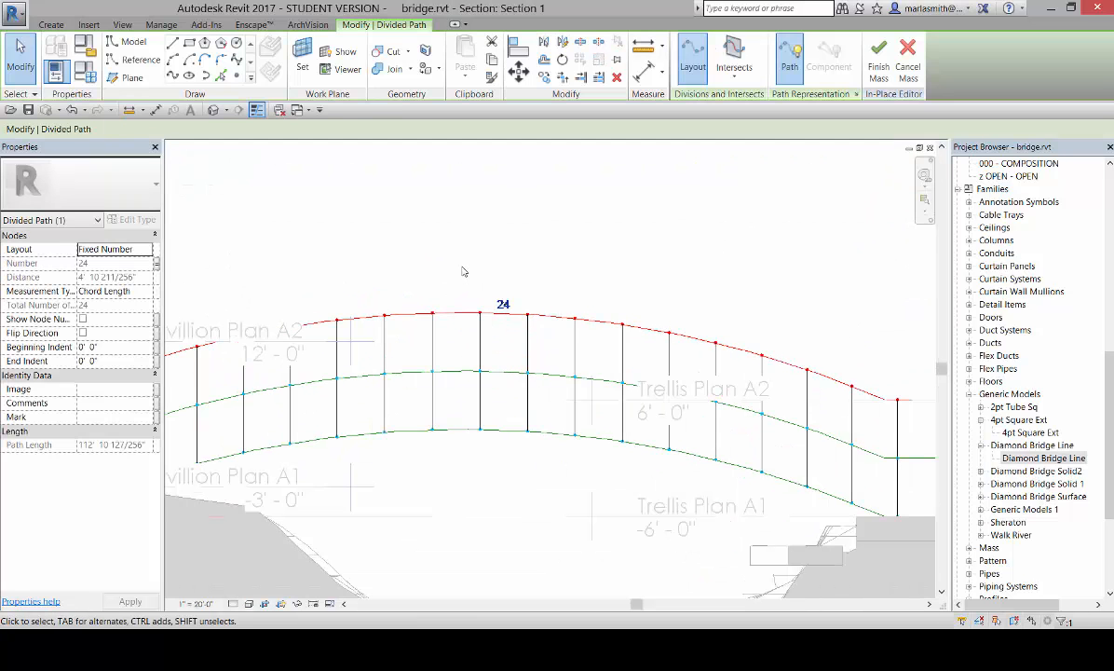
pyautogui.click(463, 271)
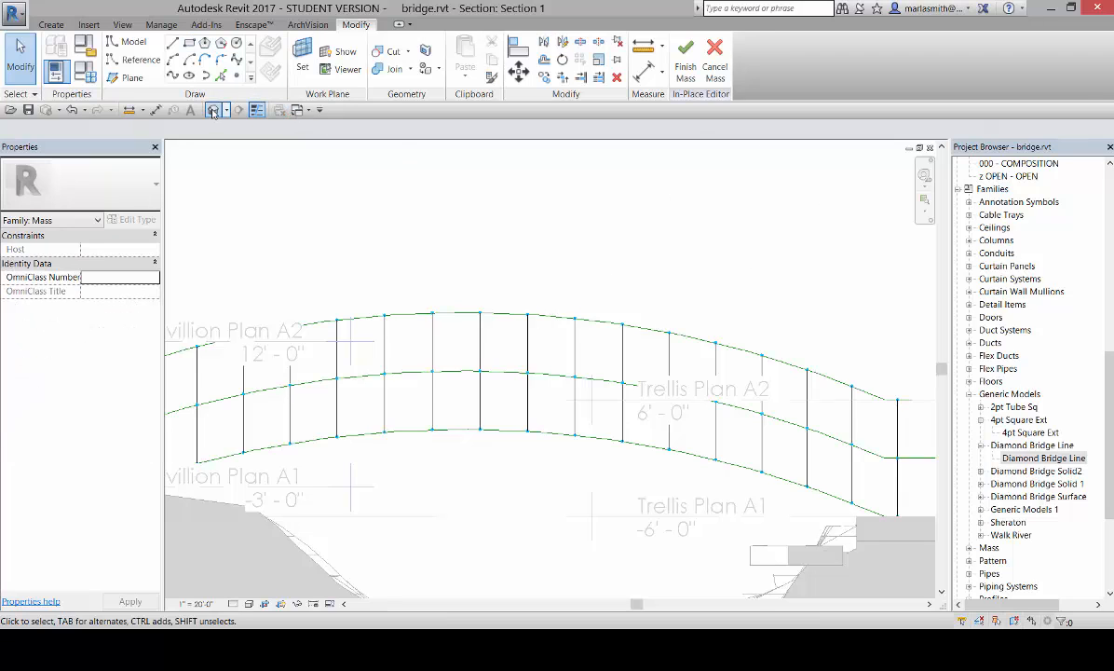
pyautogui.click(213, 110)
pyautogui.press('w')
pyautogui.press('t')
pyautogui.press('z')
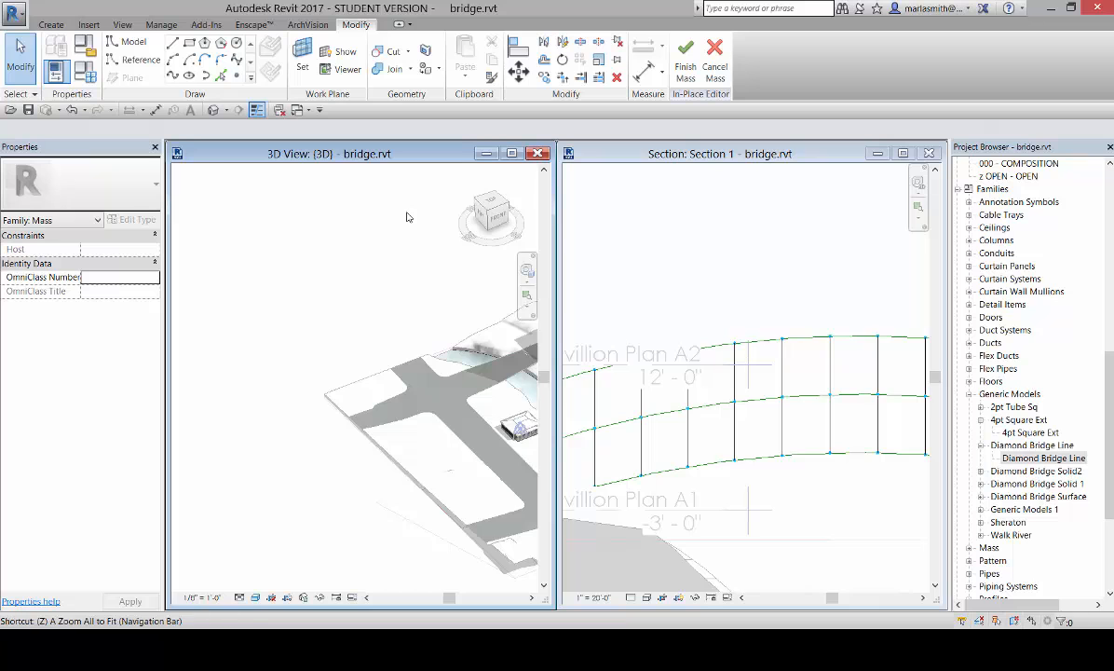
pyautogui.press('a')
pyautogui.scroll(8, 384, 399)
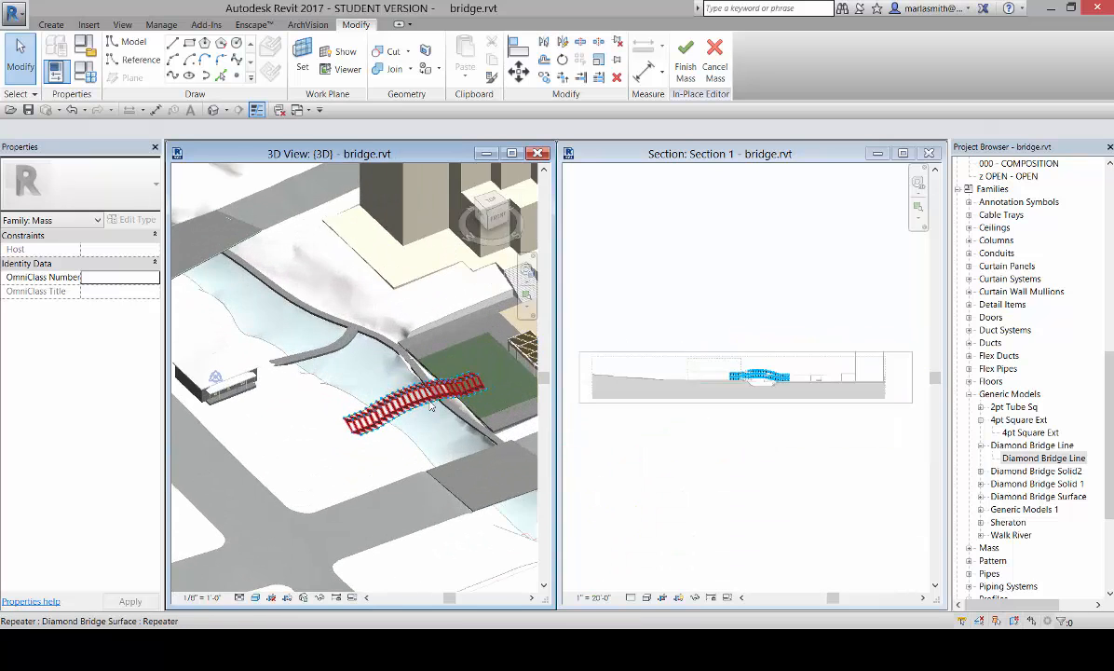
pyautogui.click(695, 477)
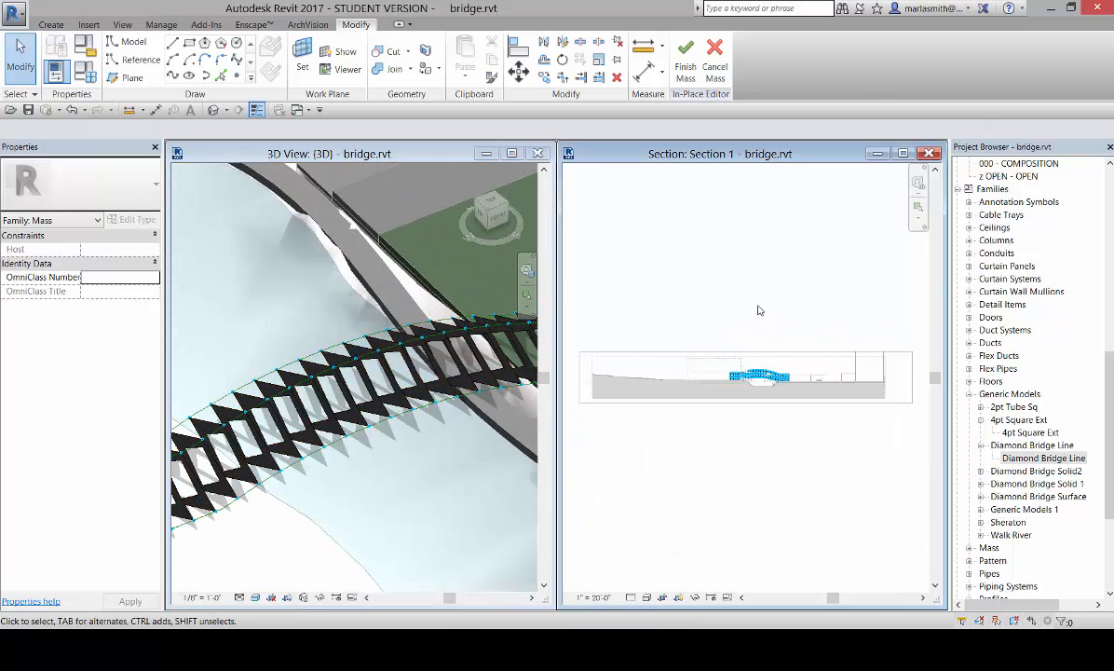
pyautogui.scroll(8, 759, 377)
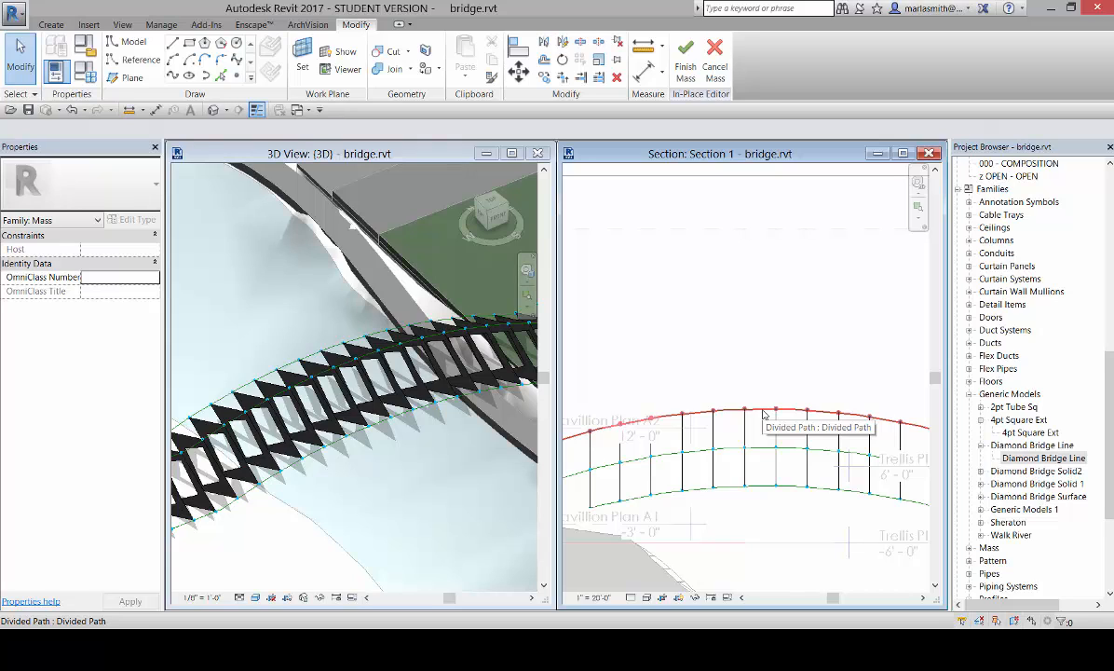
# Select the whole chain of uppermost reference lines in Section 1 and move it vertically upward to make the bridge frames taller.
pyautogui.press('Tab')
pyautogui.click(764, 414)
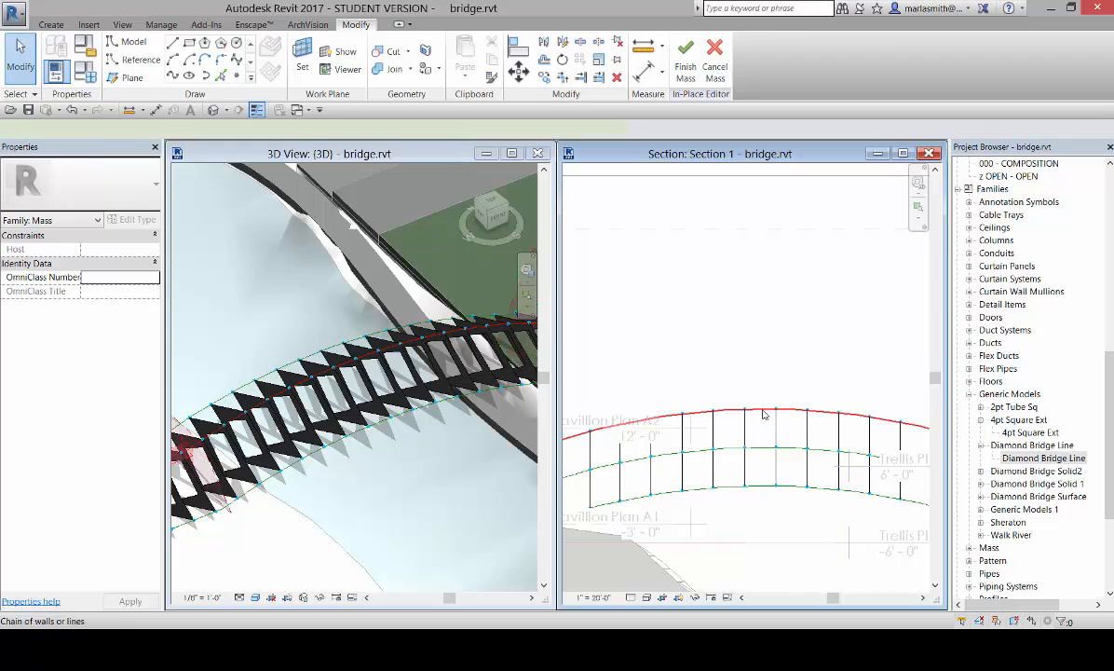
pyautogui.moveTo(764, 410); pyautogui.dragTo(764, 377)
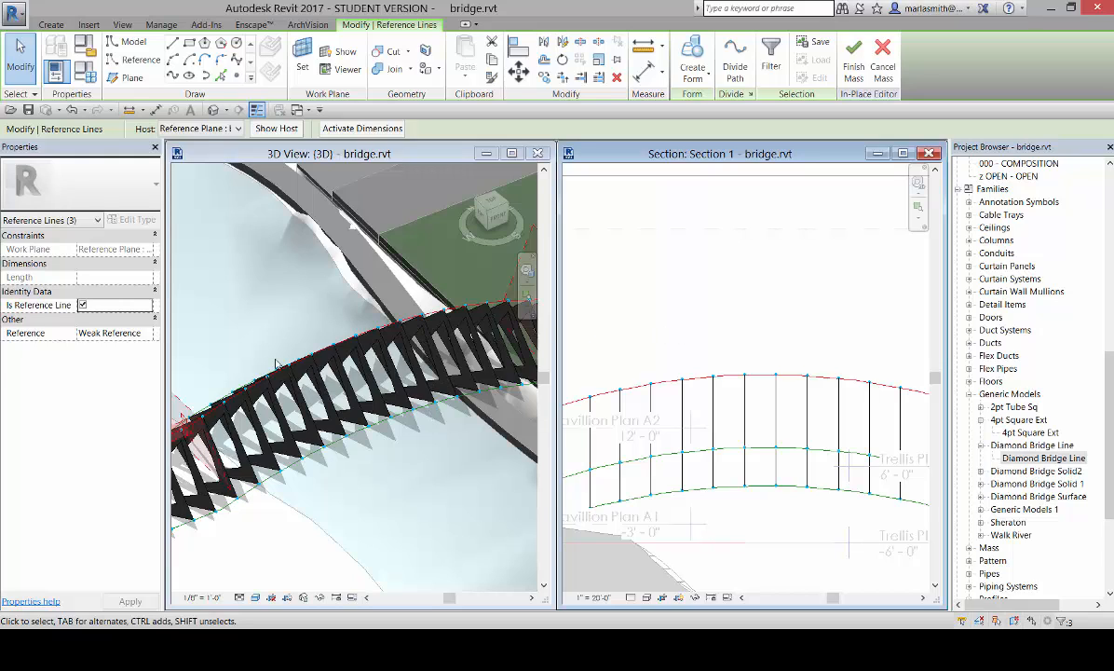
pyautogui.click(793, 321)
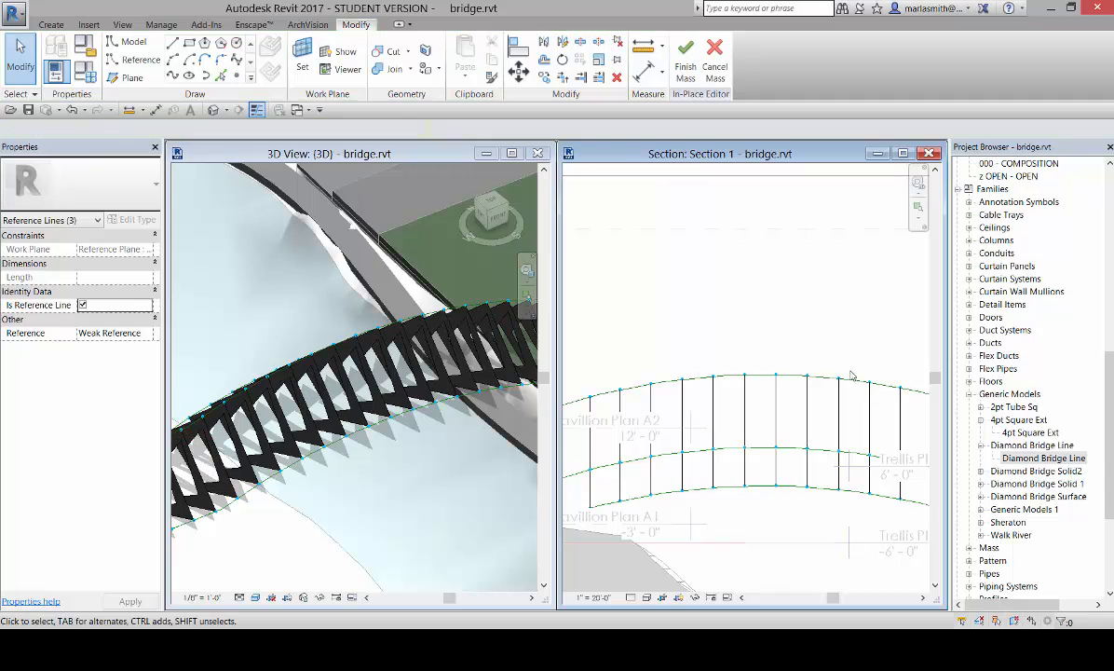
# Try shifting the uppermost reference line chain horizontally outward past the bridge's starting end in Section 1, and undo the move.
pyautogui.scroll(-4, 859, 398)
pyautogui.click(464, 285)
pyautogui.scroll(-3, 480, 287)
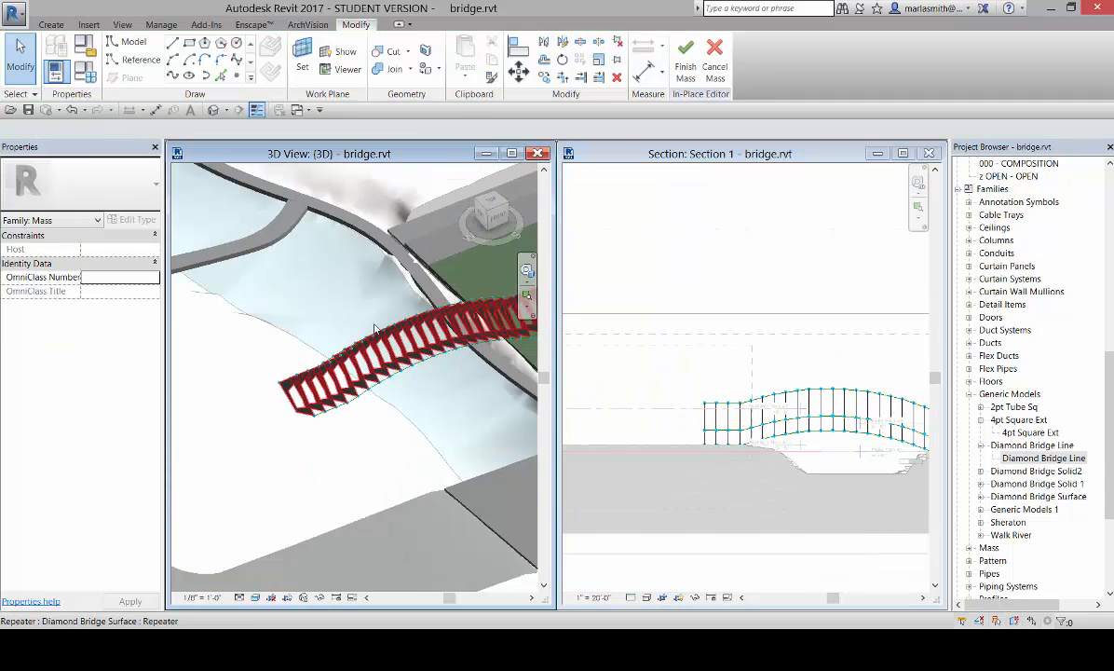
pyautogui.scroll(3, 277, 335)
pyautogui.click(716, 371)
pyautogui.scroll(4, 713, 409)
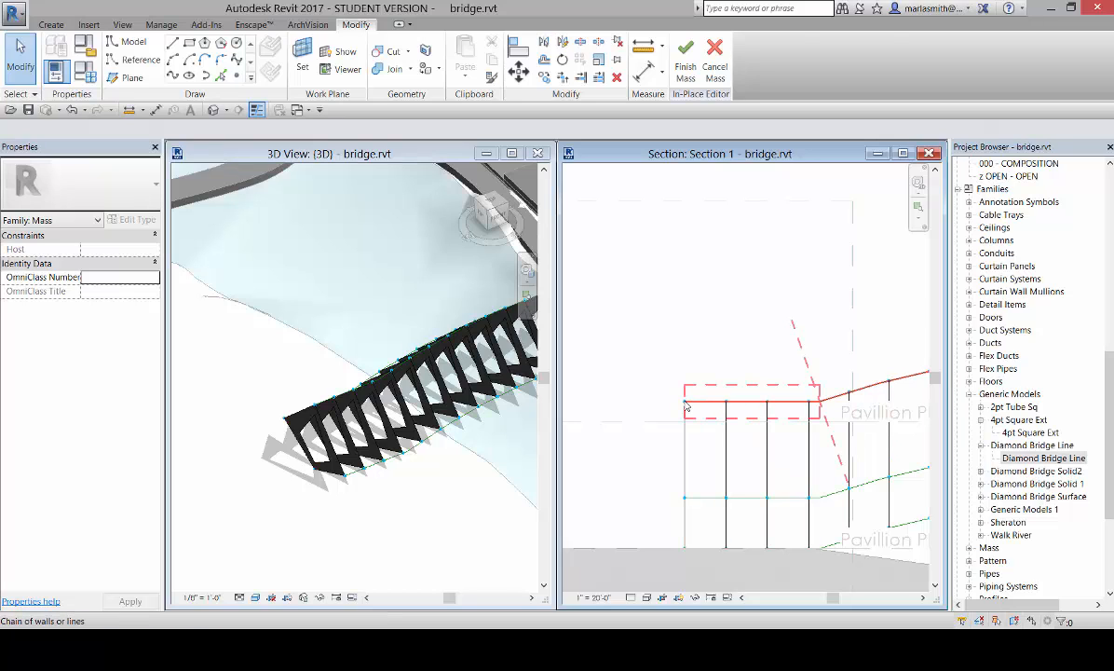
pyautogui.click(688, 401)
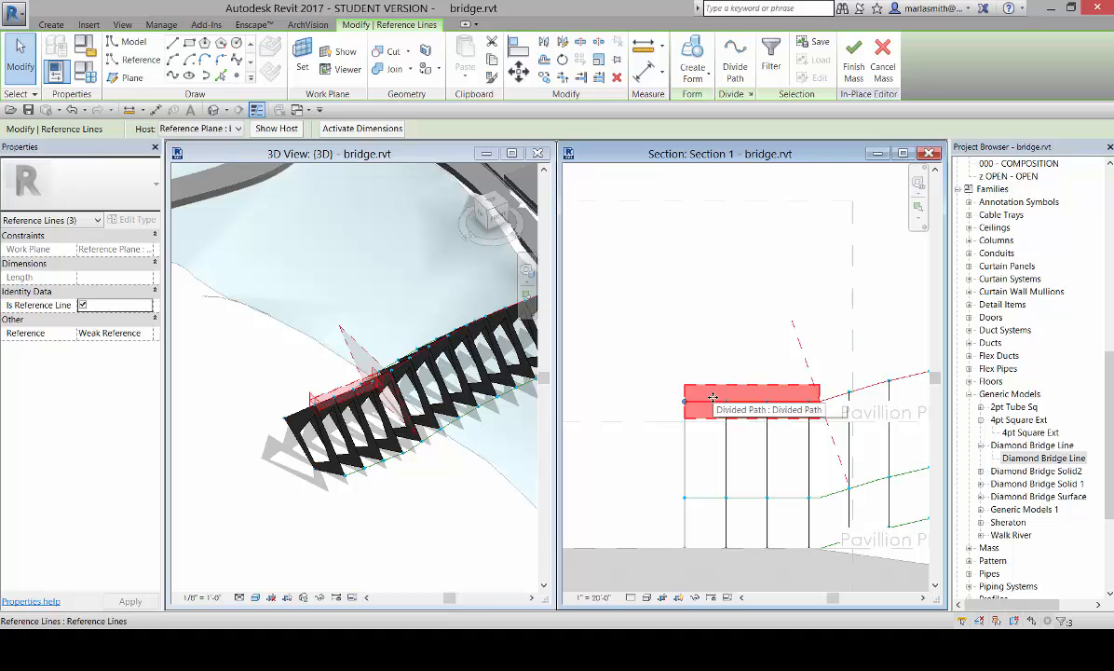
pyautogui.moveTo(713, 397); pyautogui.dragTo(634, 398)
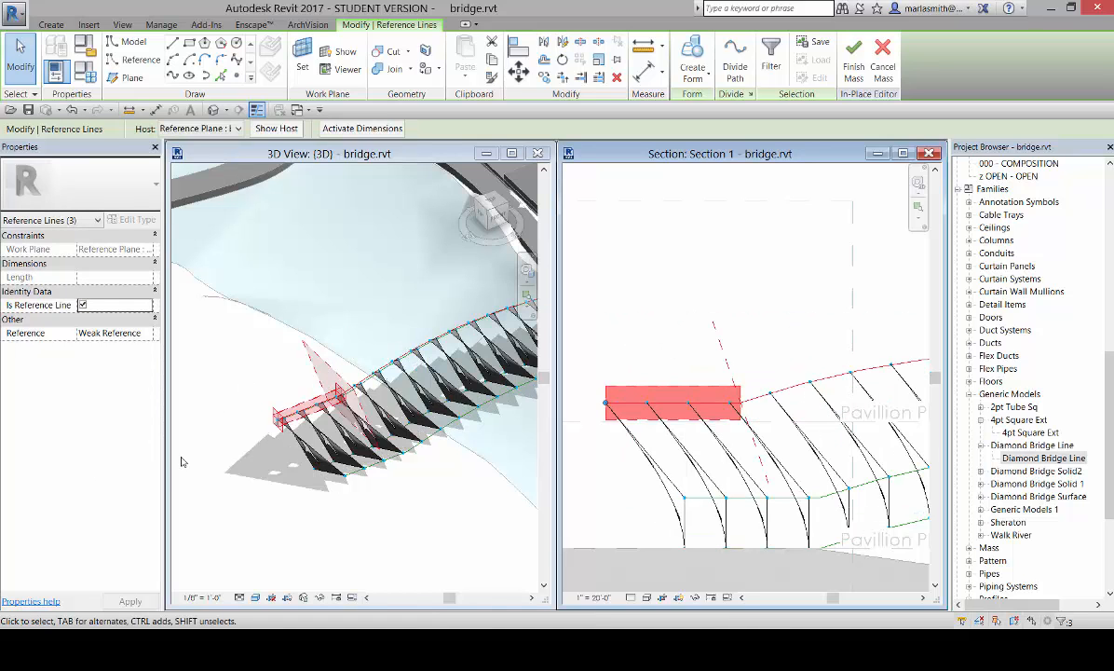
pyautogui.click(732, 289)
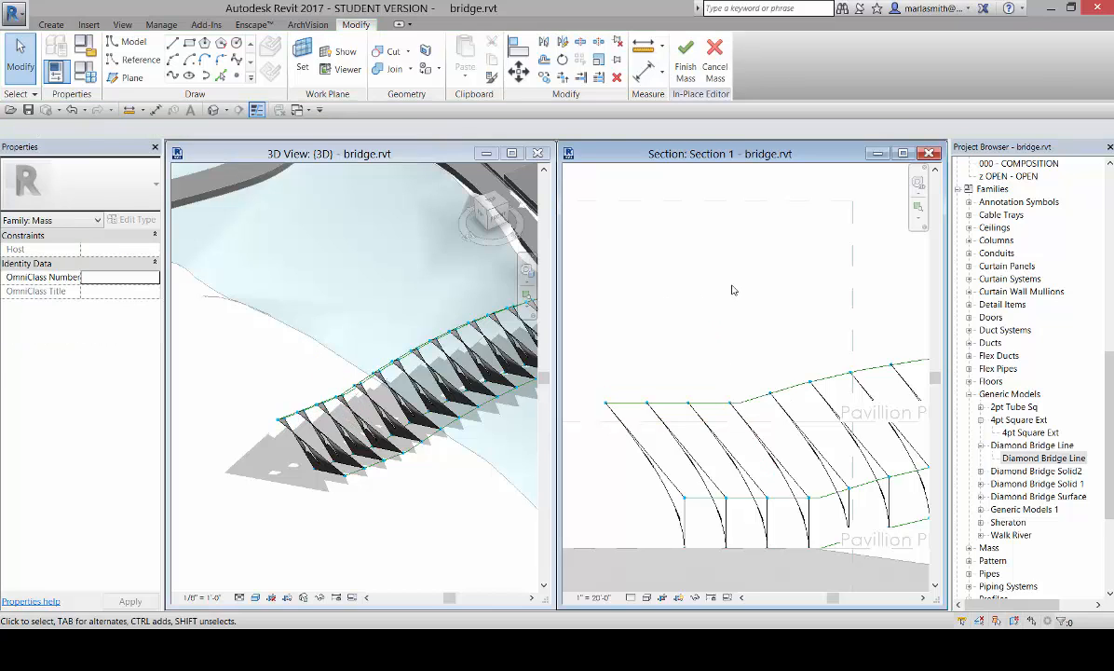
pyautogui.hotkey('ctrl', 'z')
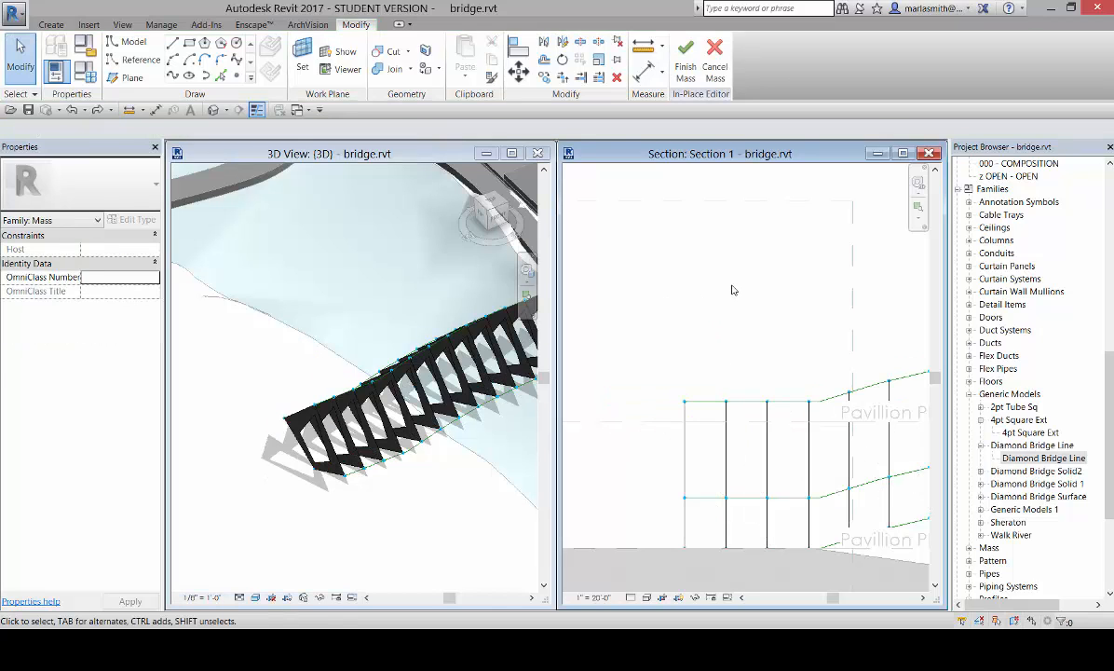